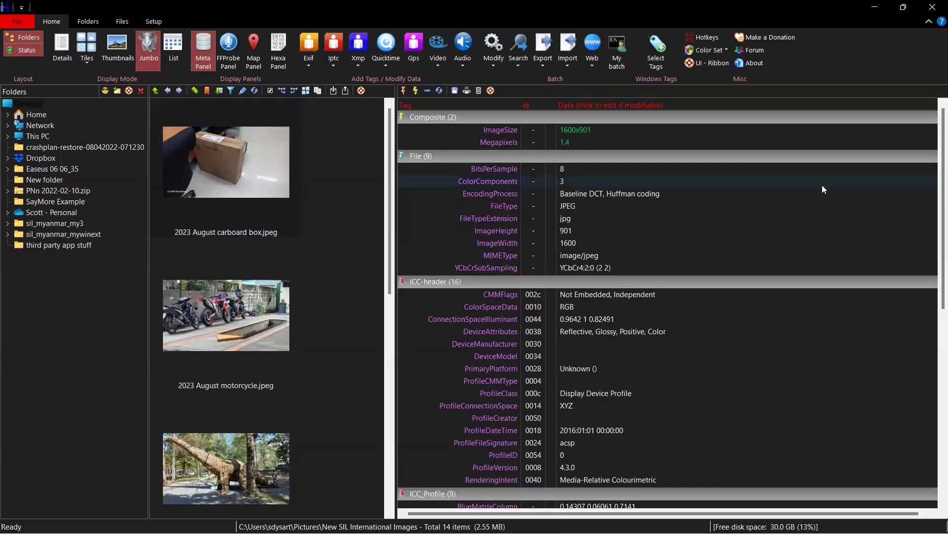
Scroll to and select the cardboard box photo's XMP-cc License entry holding the by-nc-sa 4.0 URL
left_click_drag(935, 154, 935, 435)
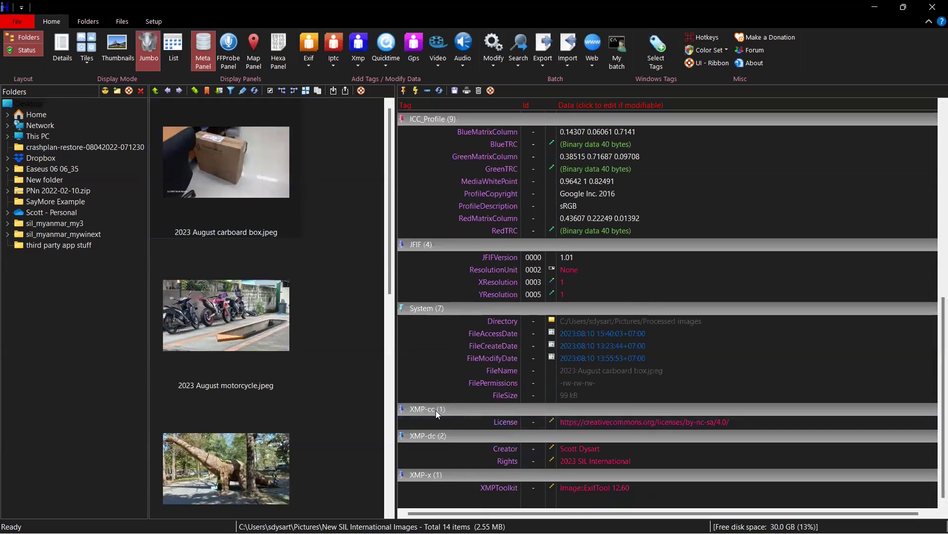
left_click(489, 420)
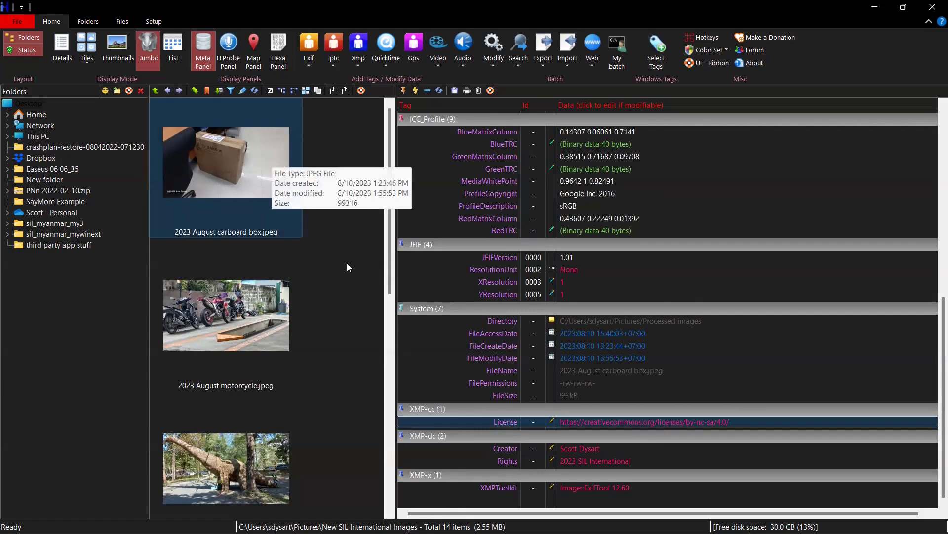
Go up to the parent folder and open the New SIL International Images folder
left_click(155, 91)
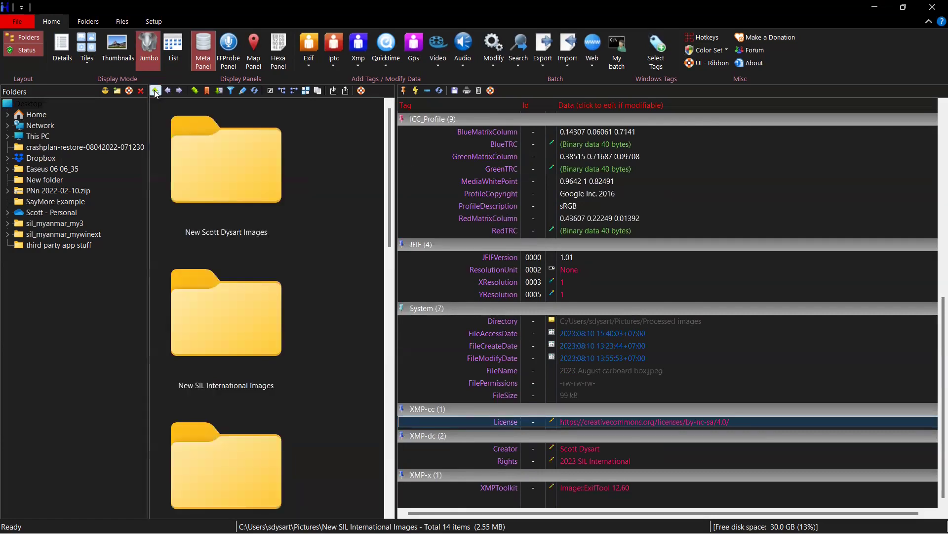
left_click(226, 340)
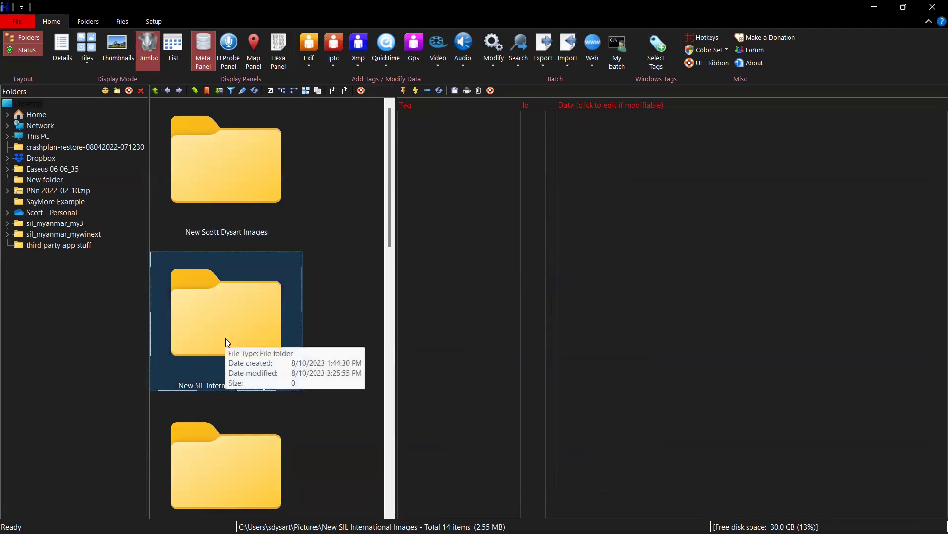
double_click(227, 342)
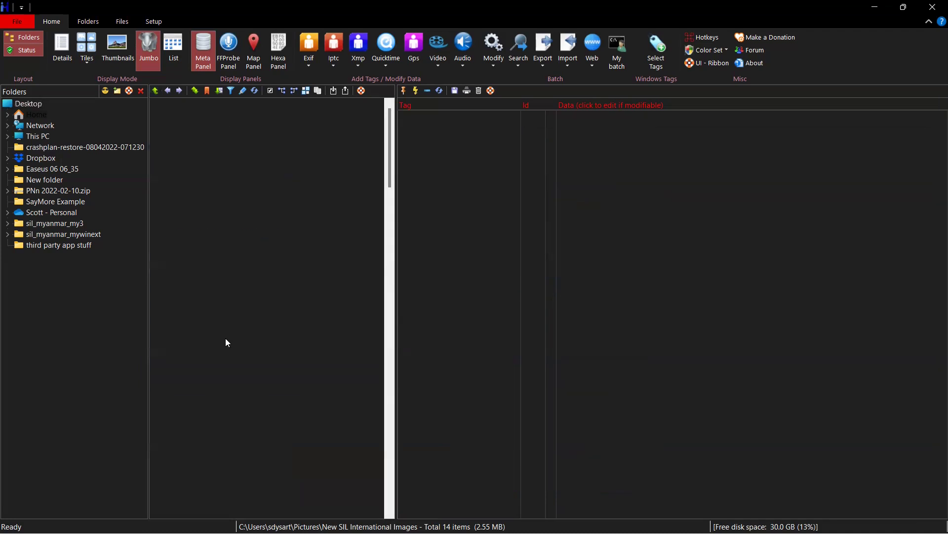
Select 2023 August air conditioner.jpeg and scroll through its metadata tags
left_click(227, 342)
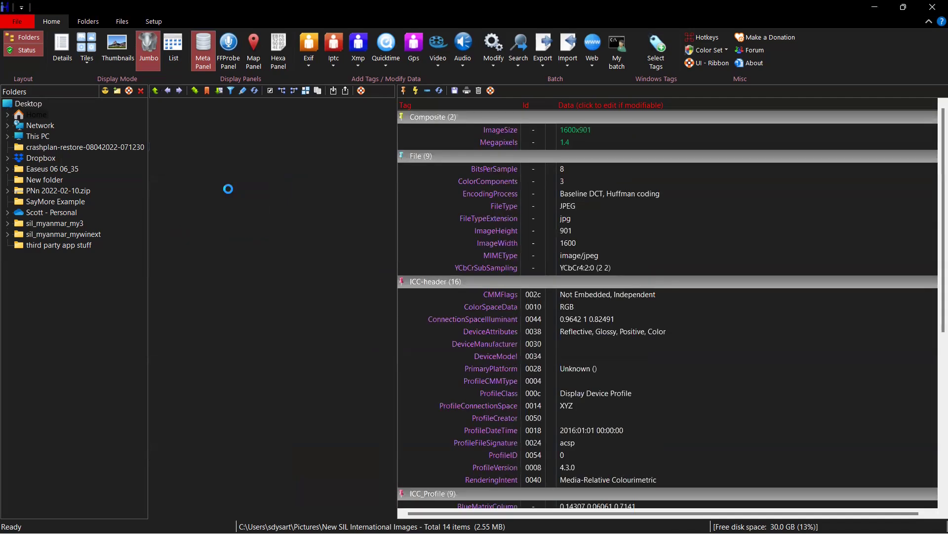
left_click(168, 91)
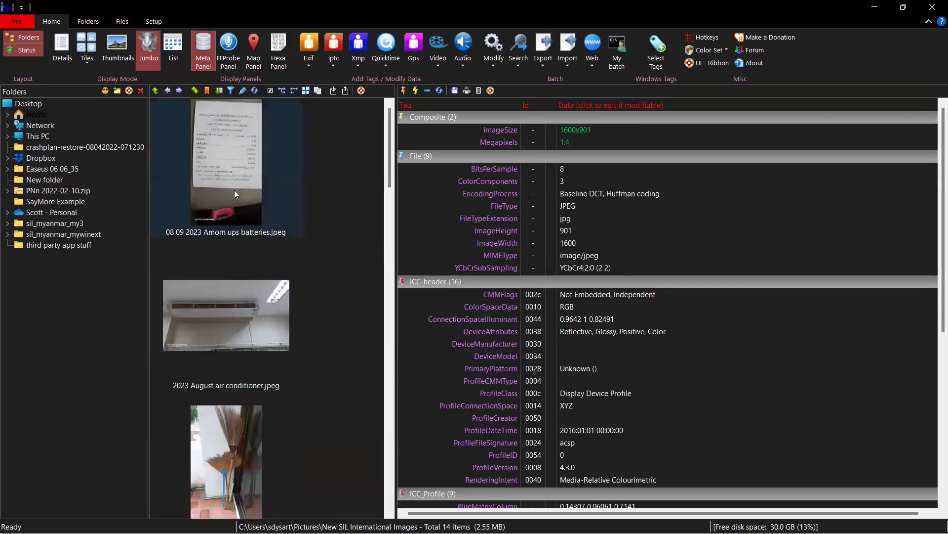
left_click(234, 318)
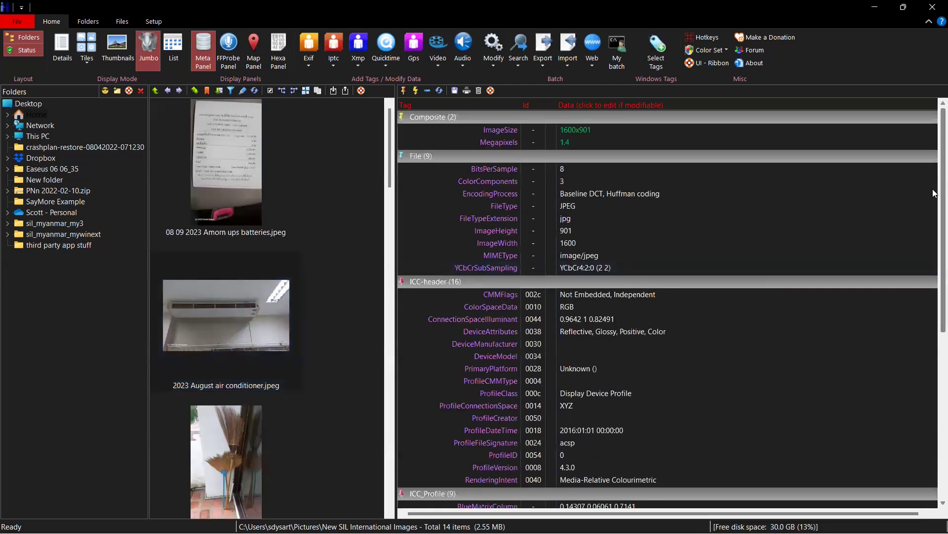
scroll(934, 193, "down", 8)
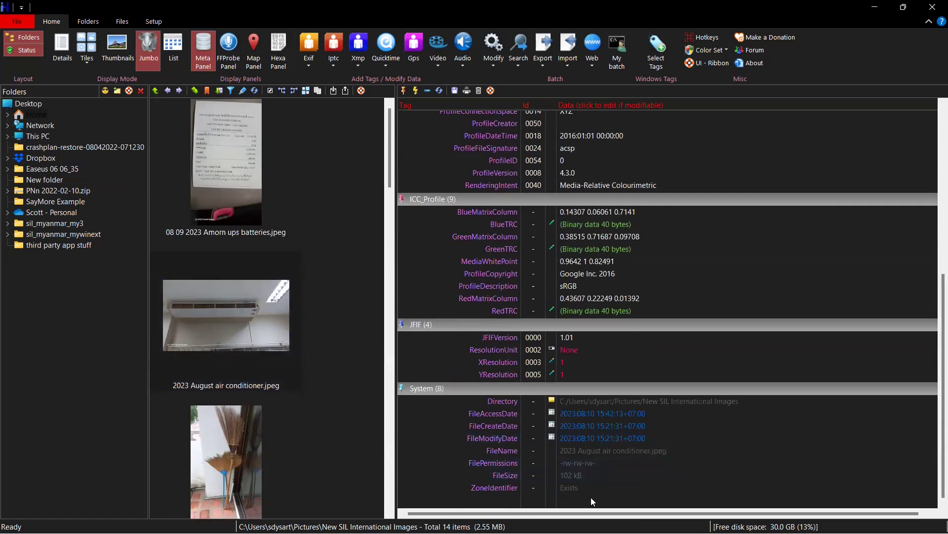
Open the XMP-Cc batch editor from the Xmp tag group list
left_click(358, 64)
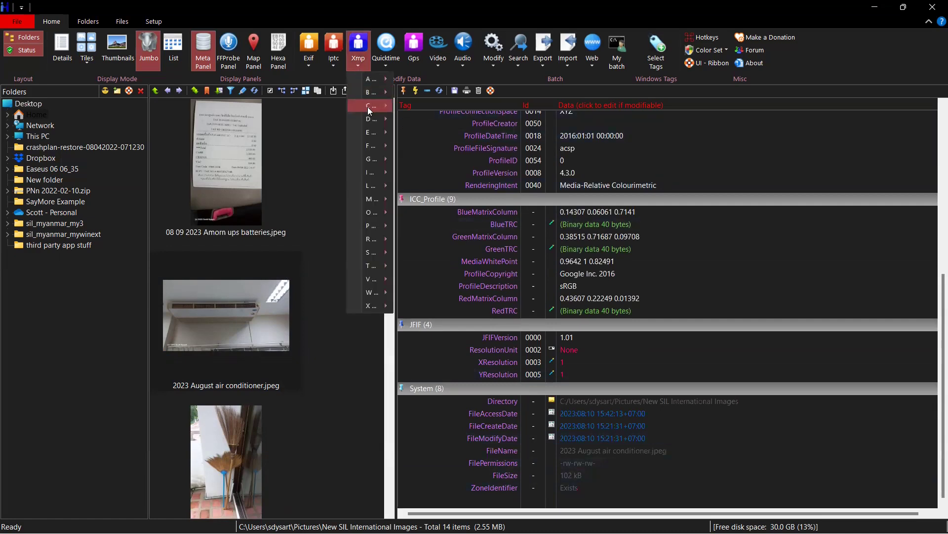
mouse_move(367, 106)
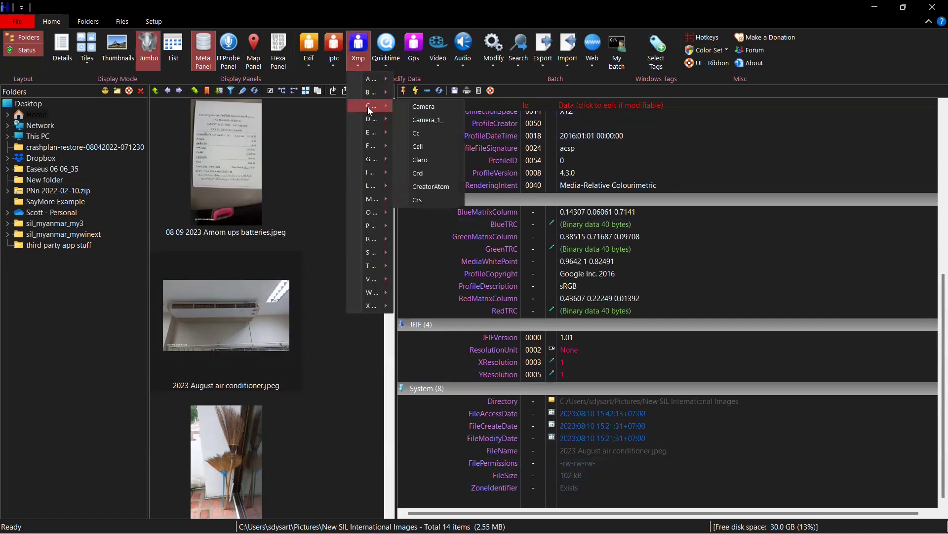
left_click(422, 133)
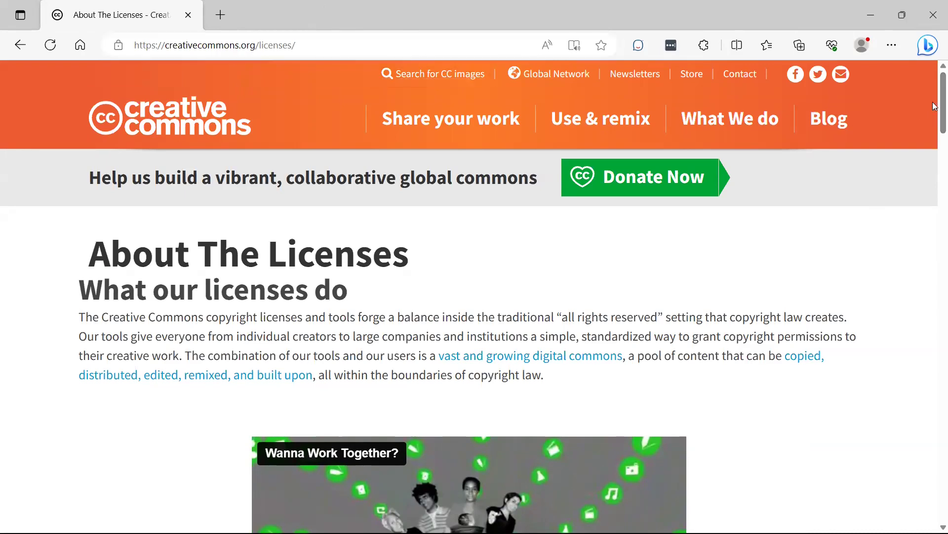
Open the CC BY-NC-SA 4.0 license deed page in Edge and copy its web address
scroll(935, 149, "down", 10)
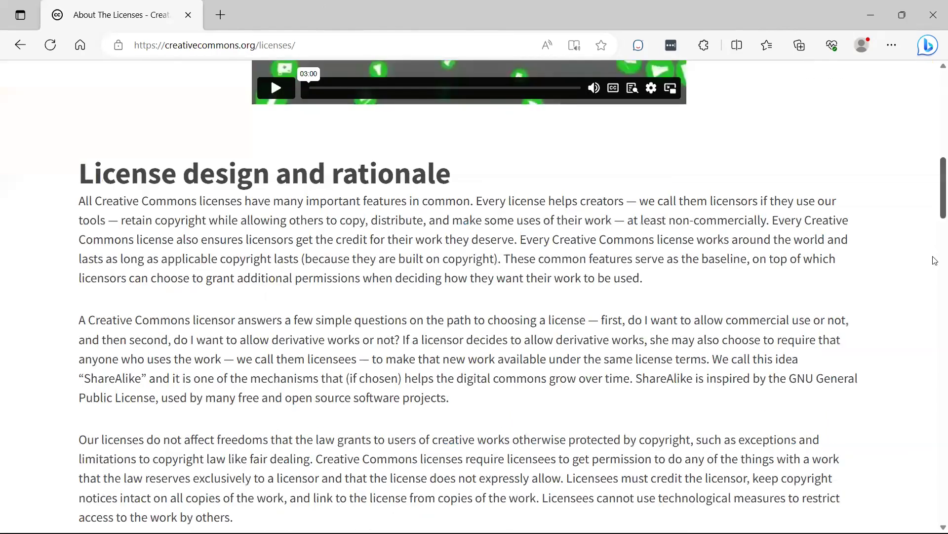
scroll(933, 336, "down", 15)
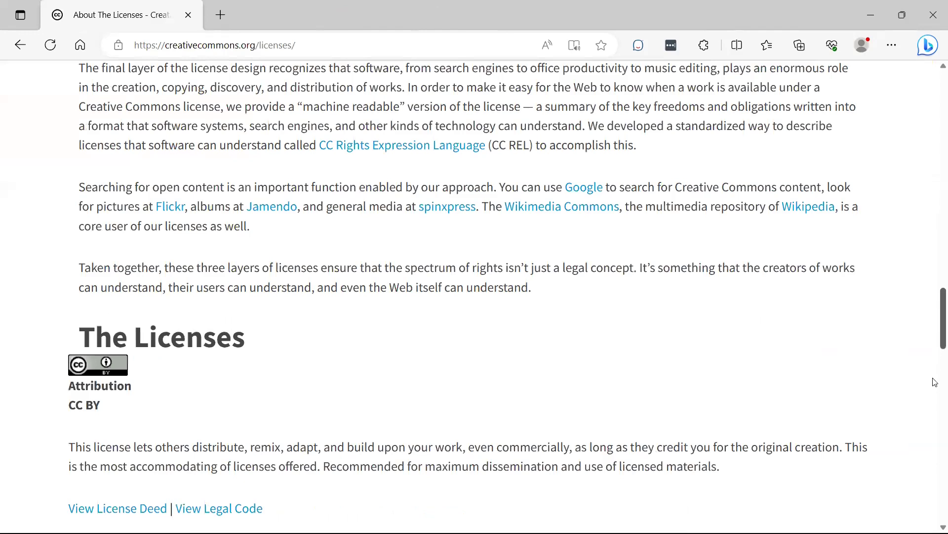
left_click_drag(936, 381, 936, 438)
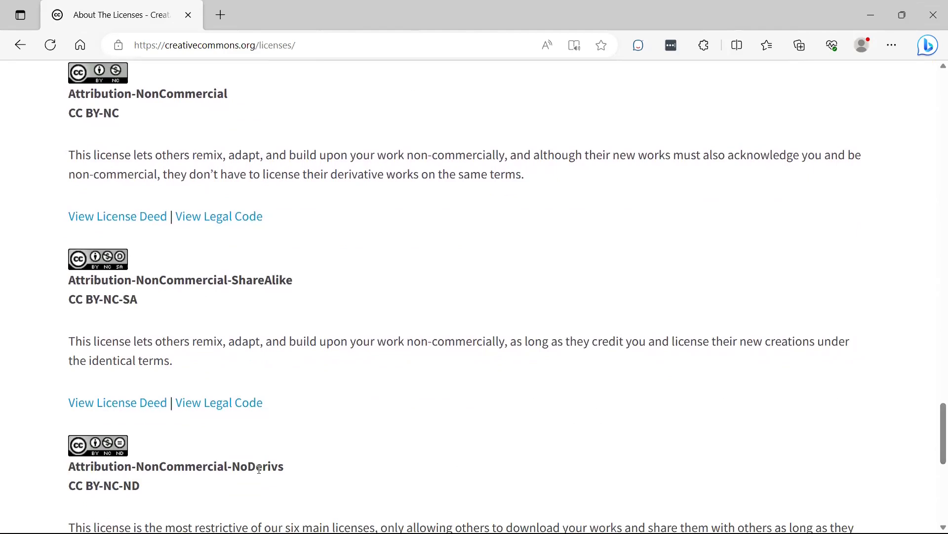
left_click(127, 409)
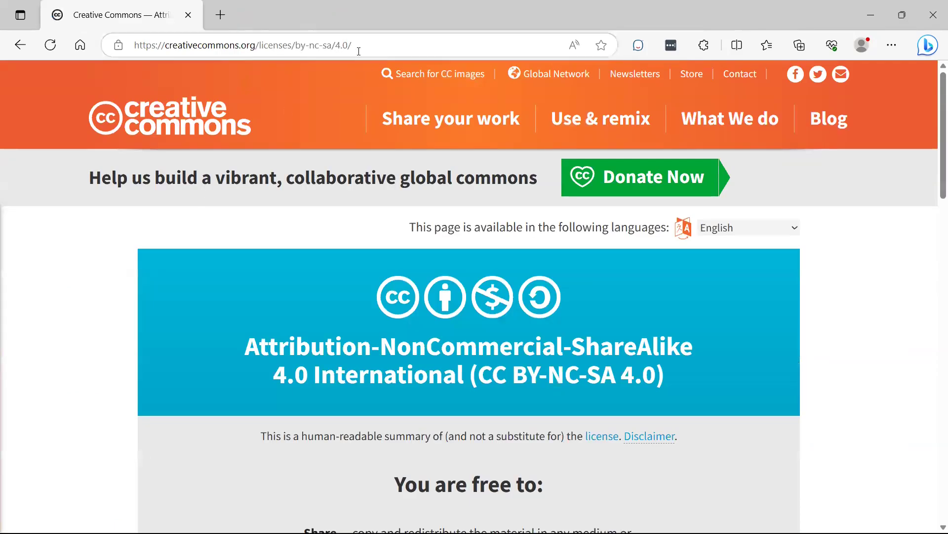
left_click_drag(360, 56, 91, 55)
key("ctrl+c")
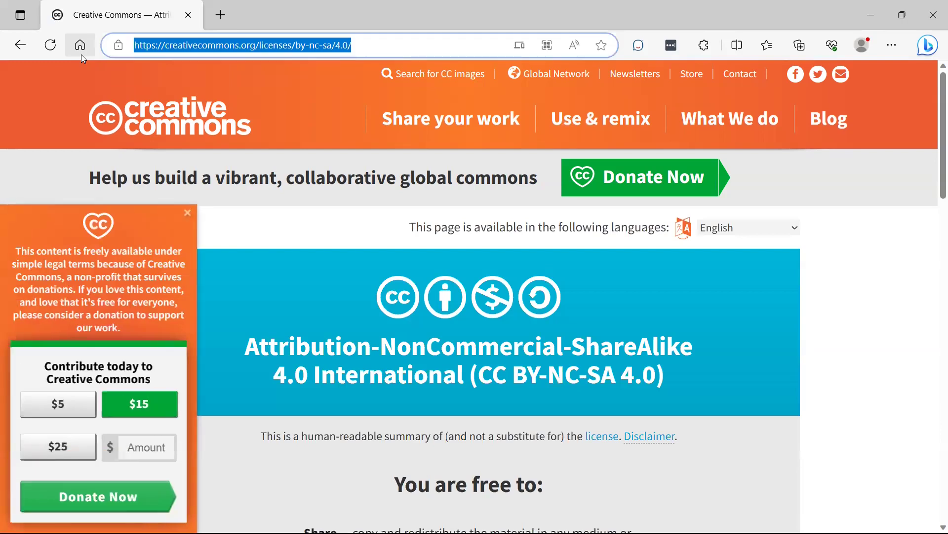
left_click(187, 214)
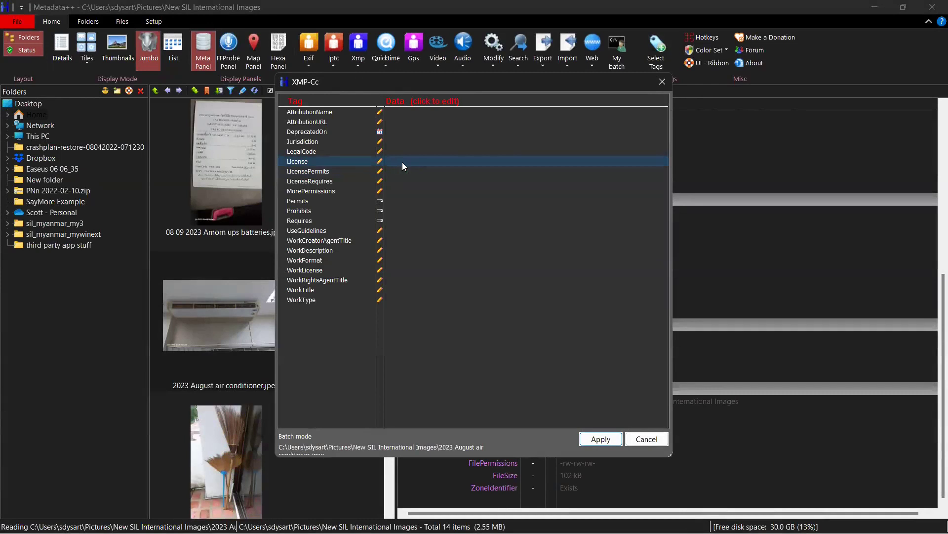
left_click(402, 162)
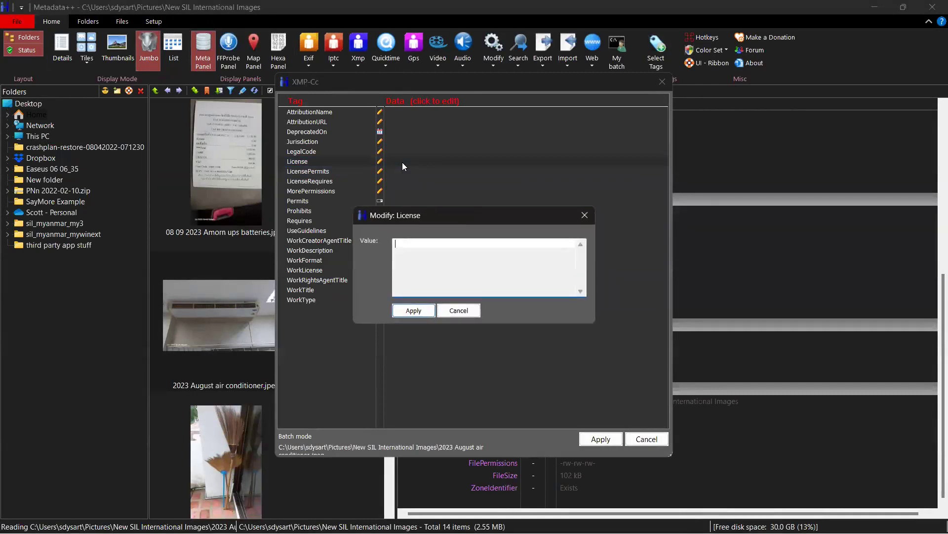
key("ctrl+v")
left_click(408, 312)
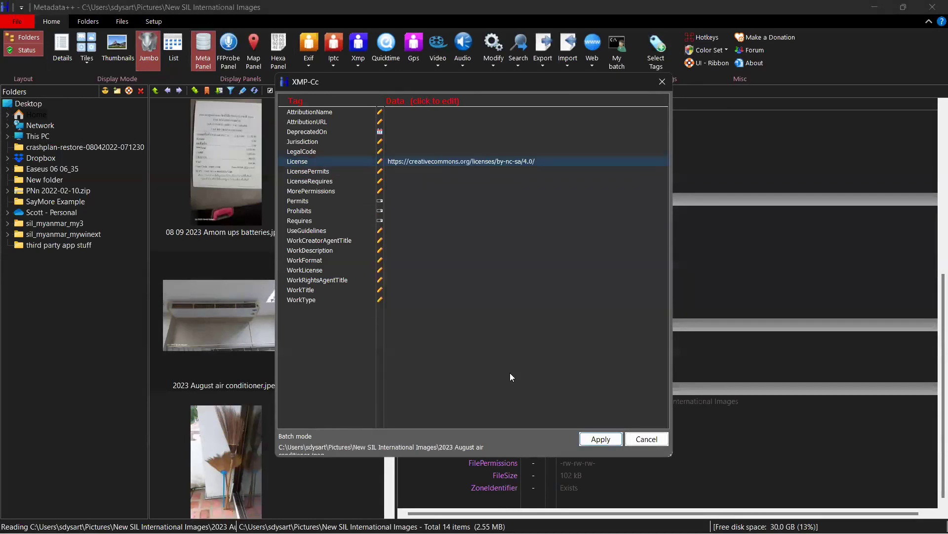
left_click(591, 440)
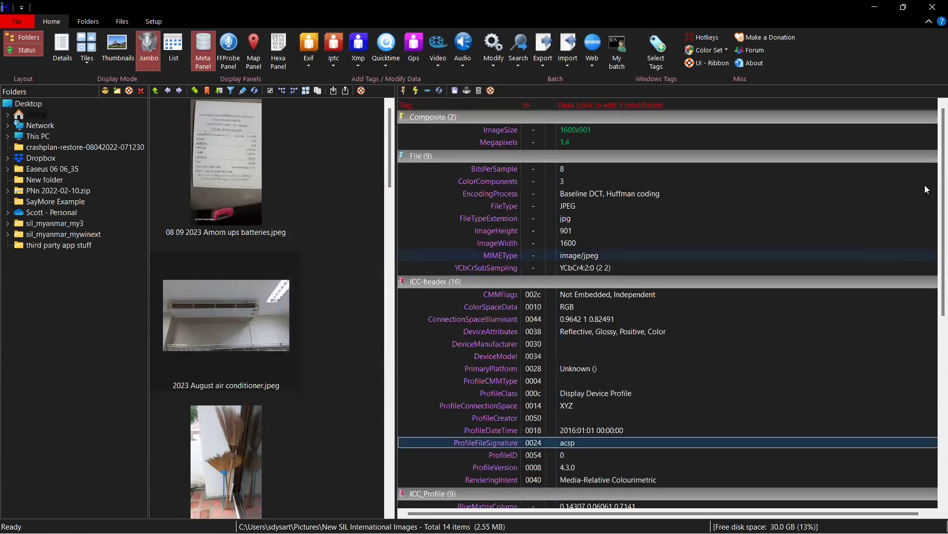
Check the new XMP-cc License entry, then bring up the Xmp list's D groups
scroll(932, 182, "down", 9)
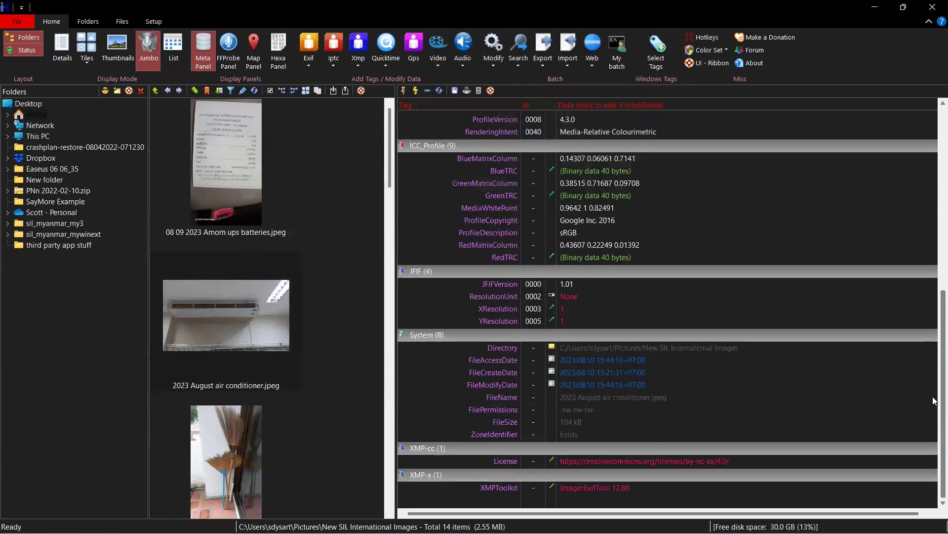
left_click(614, 464)
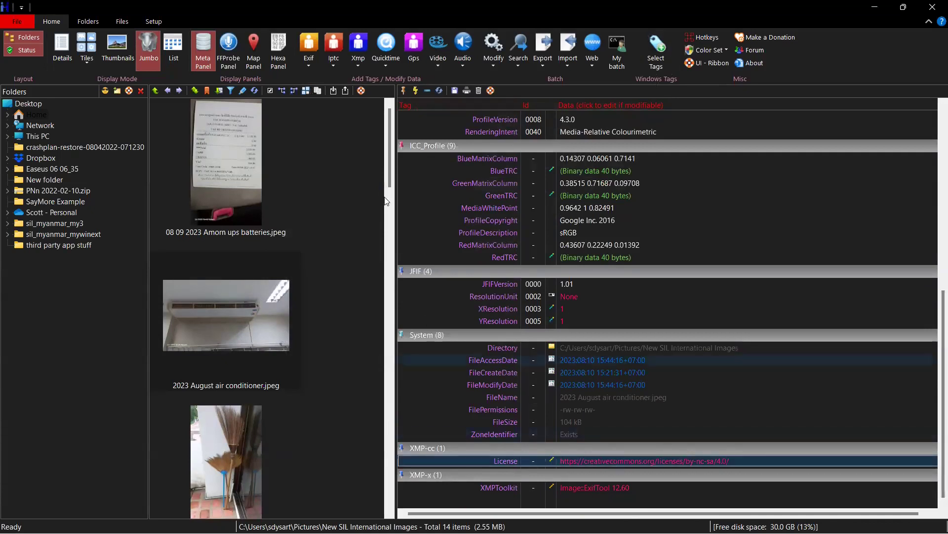
left_click(356, 67)
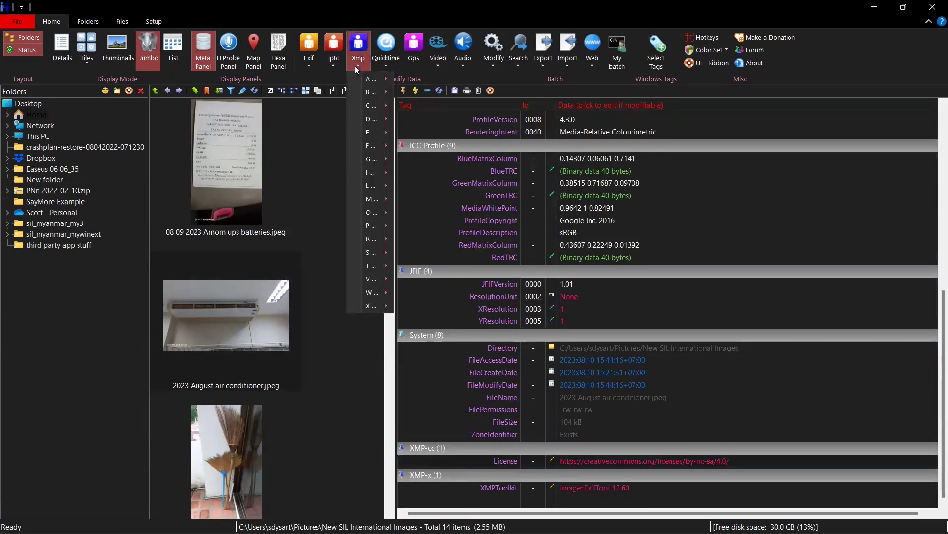
mouse_move(367, 122)
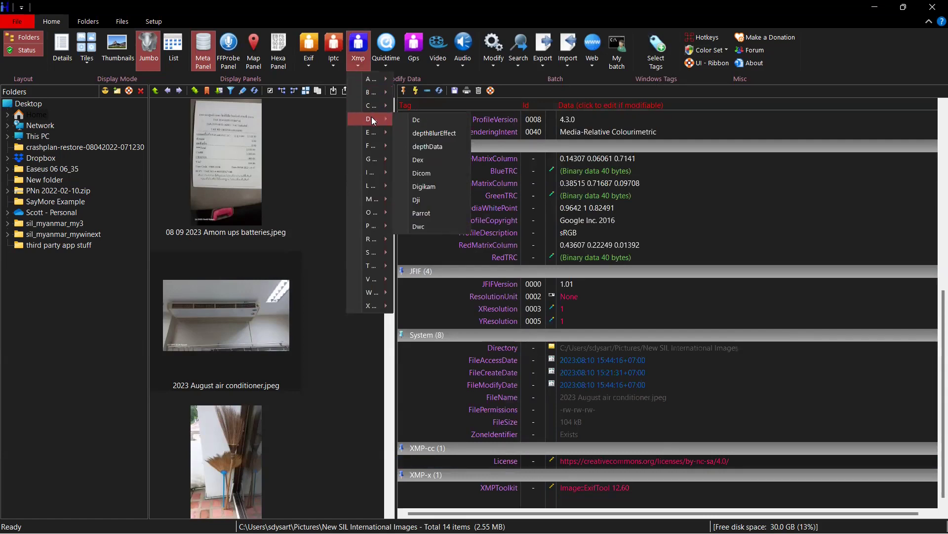
In the Dublin Core editor, set Creator to the author's name
left_click(421, 120)
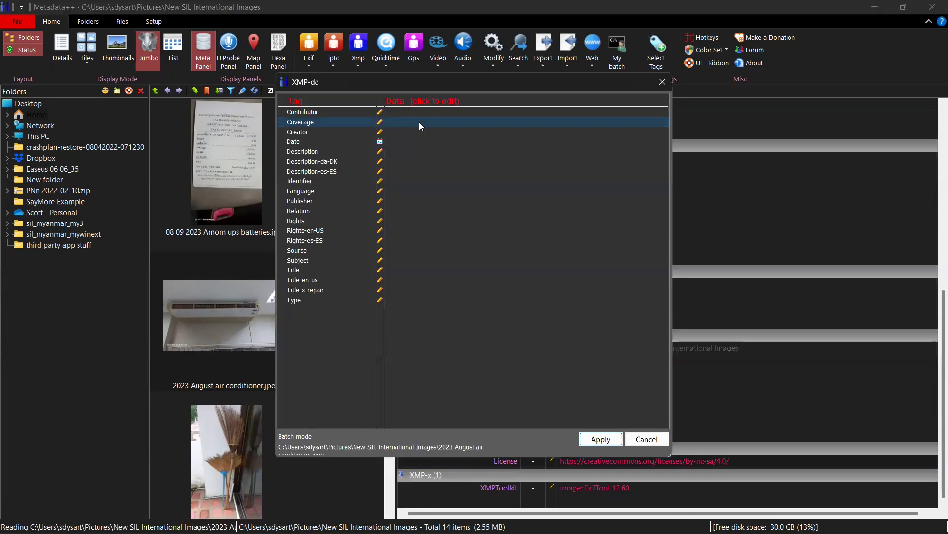
left_click(394, 132)
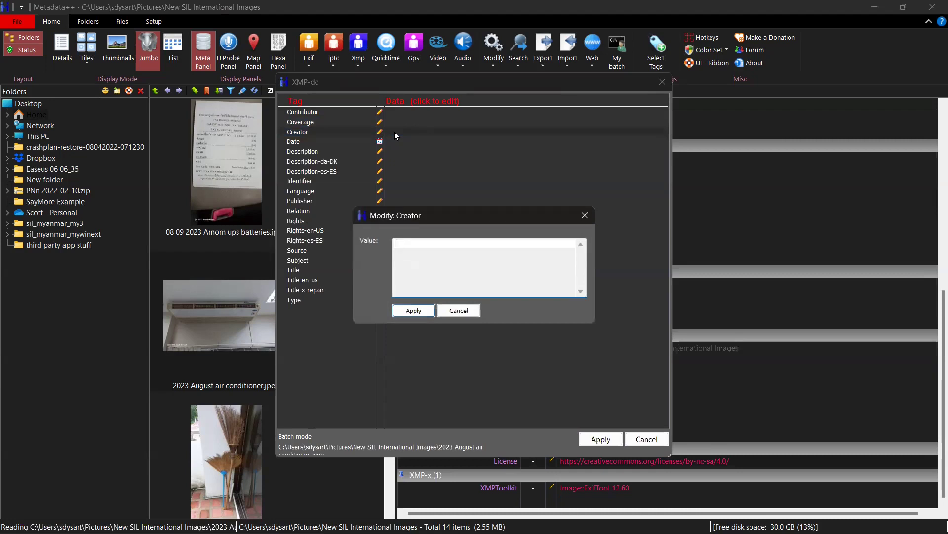
left_click(410, 311)
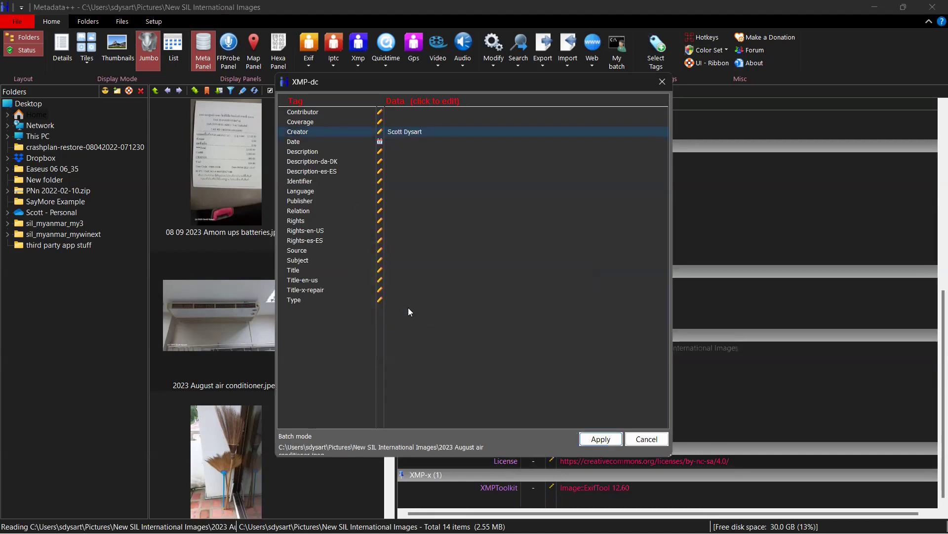
Set Rights to '2023 SIL International' and apply the XMP-dc changes to the image
left_click(381, 222)
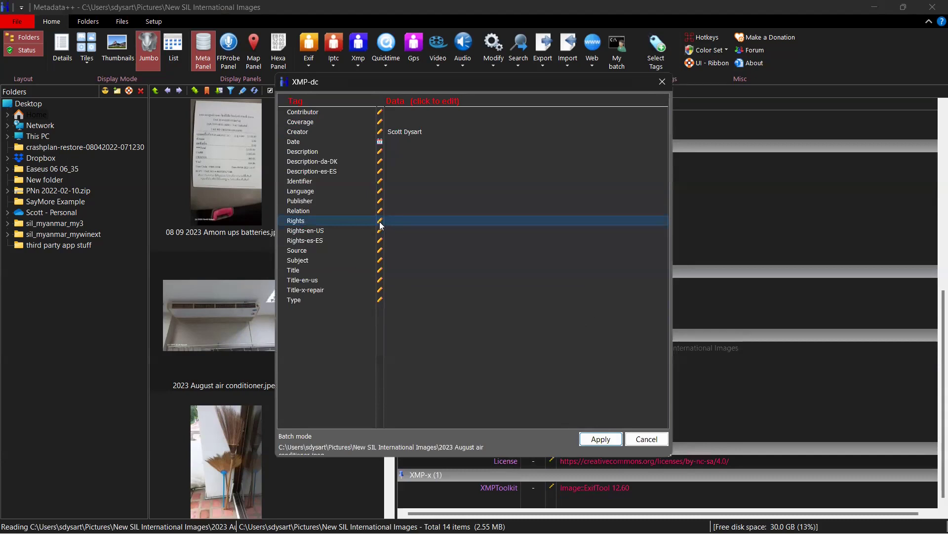
left_click(381, 221)
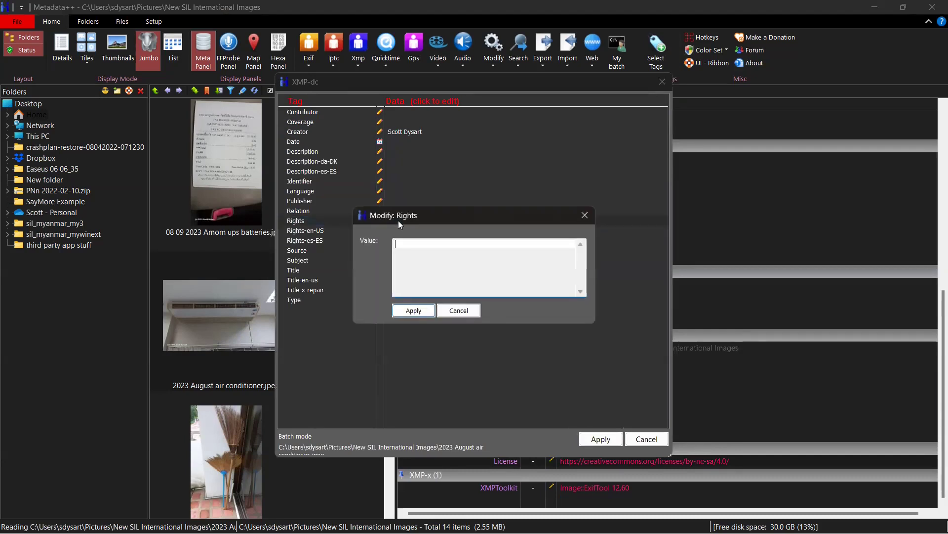
type("2023 SIL International")
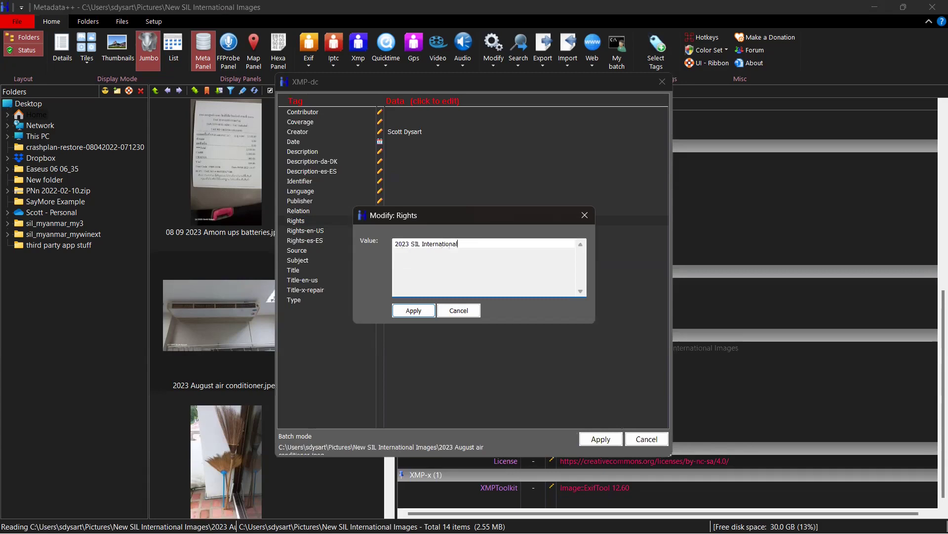
left_click(407, 311)
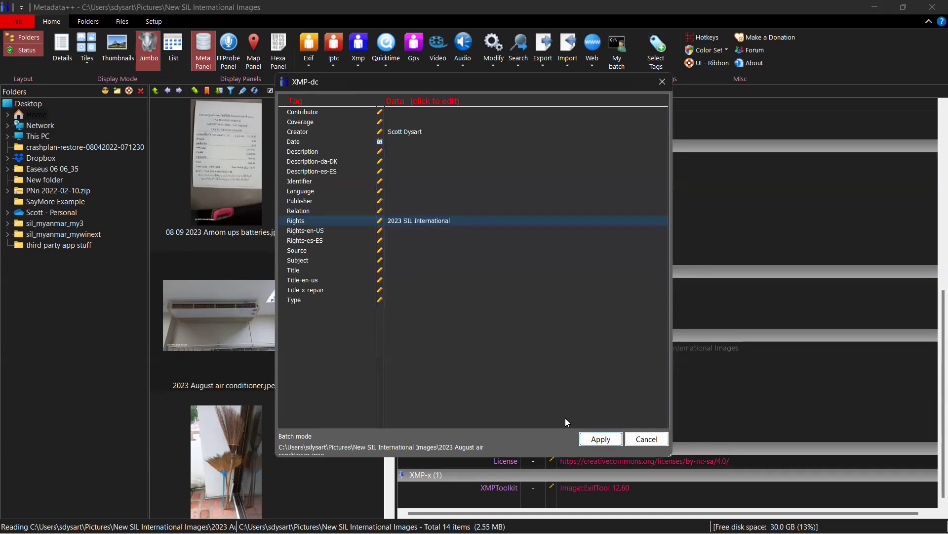
left_click(587, 440)
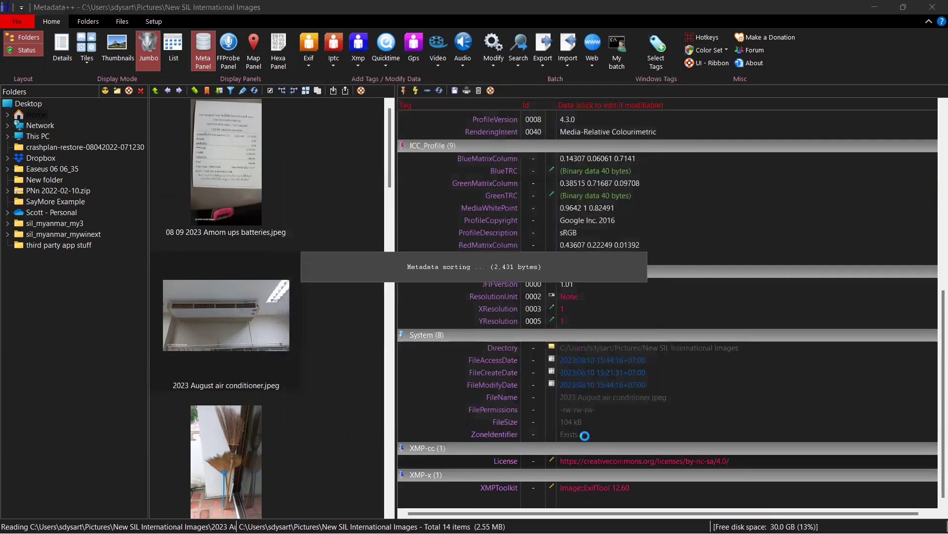
Verify the reloaded XMP-dc group shows Creator and Rights '2023 SIL International'
left_click(586, 442)
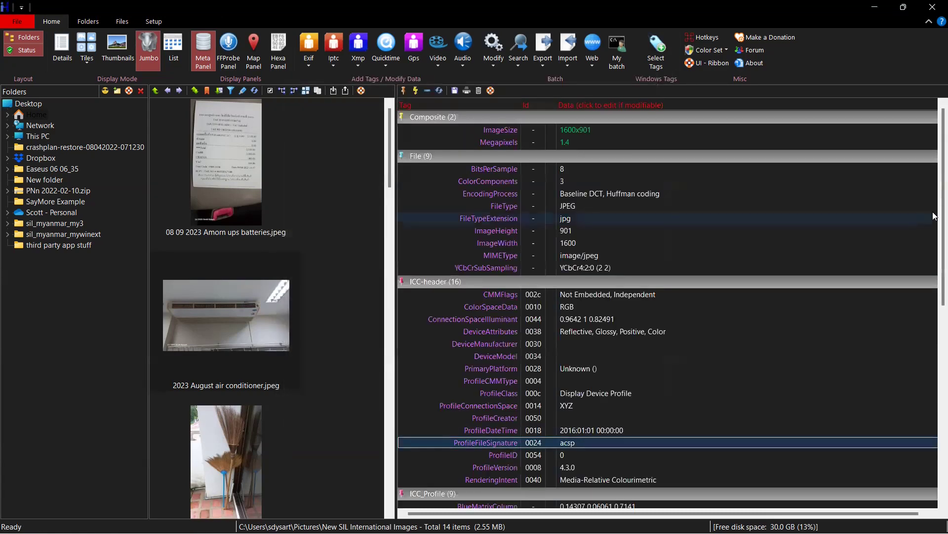
scroll(933, 216, "down", 10)
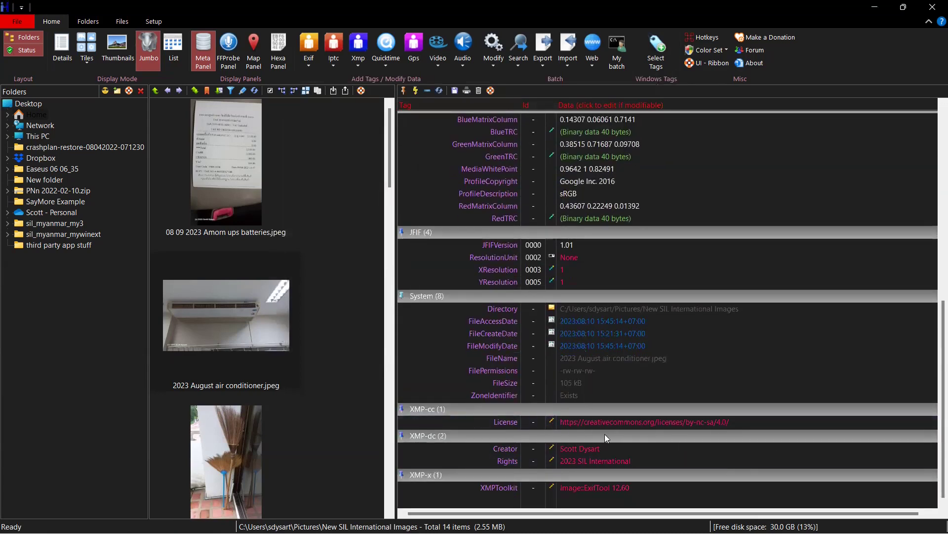
left_click(582, 451)
left_click(618, 463)
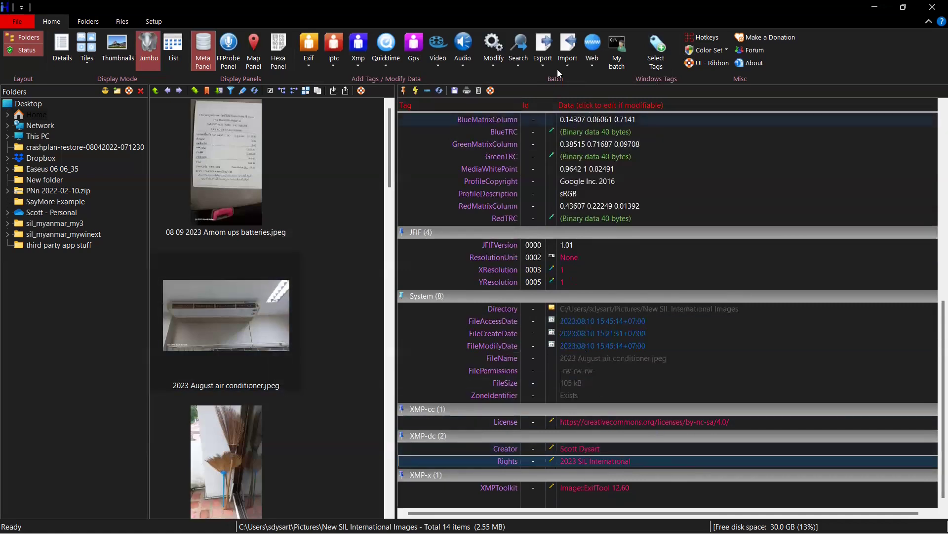
Export the photo's XMP tags as anonymous CSV into the image folder, creating 2023 August air conditioner.csv
left_click(543, 67)
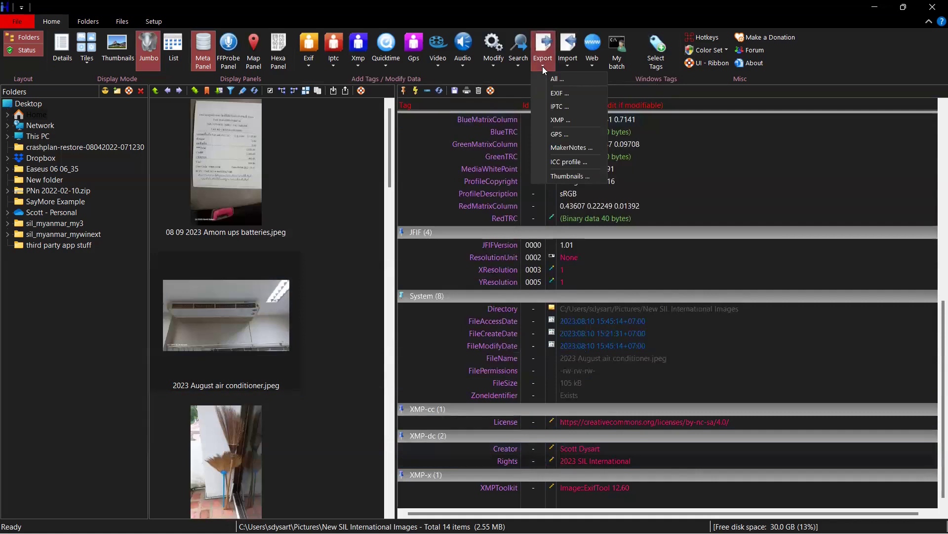
left_click(557, 120)
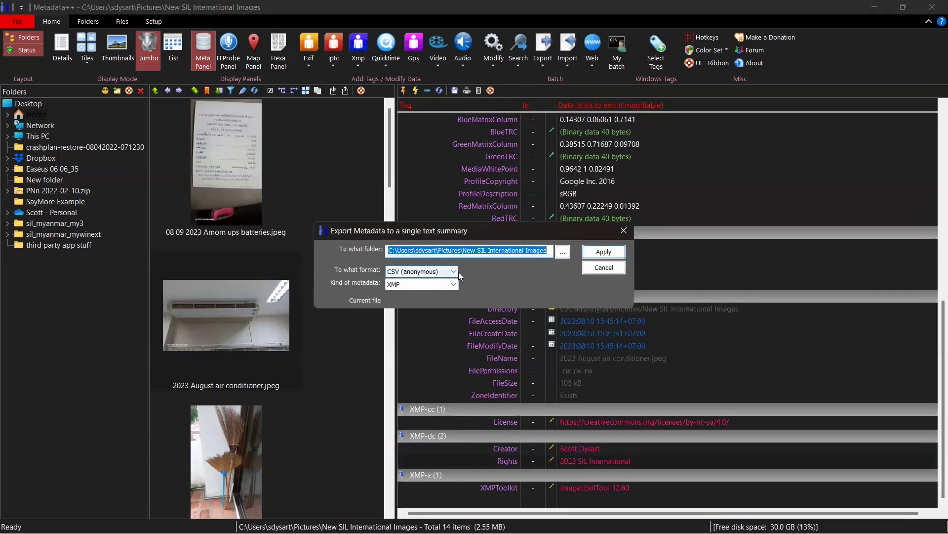
left_click(545, 249)
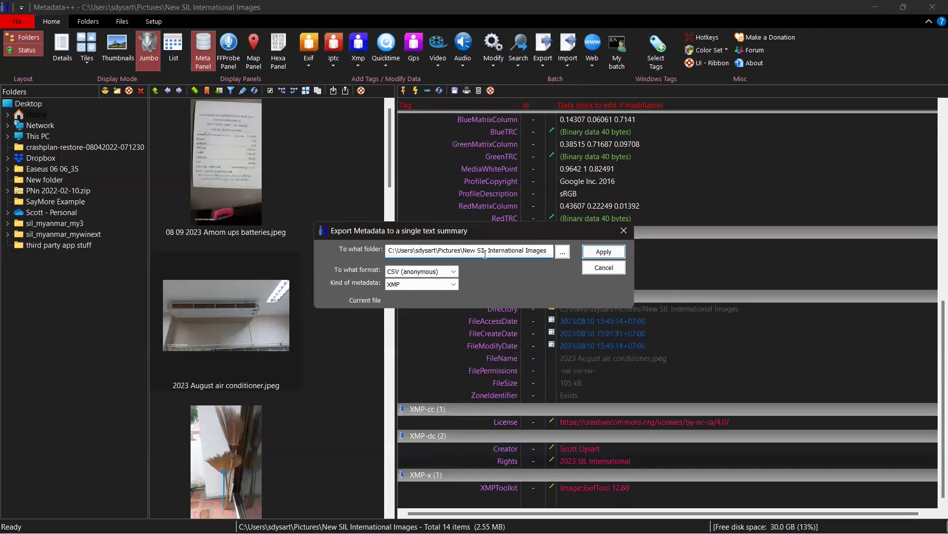
left_click(604, 252)
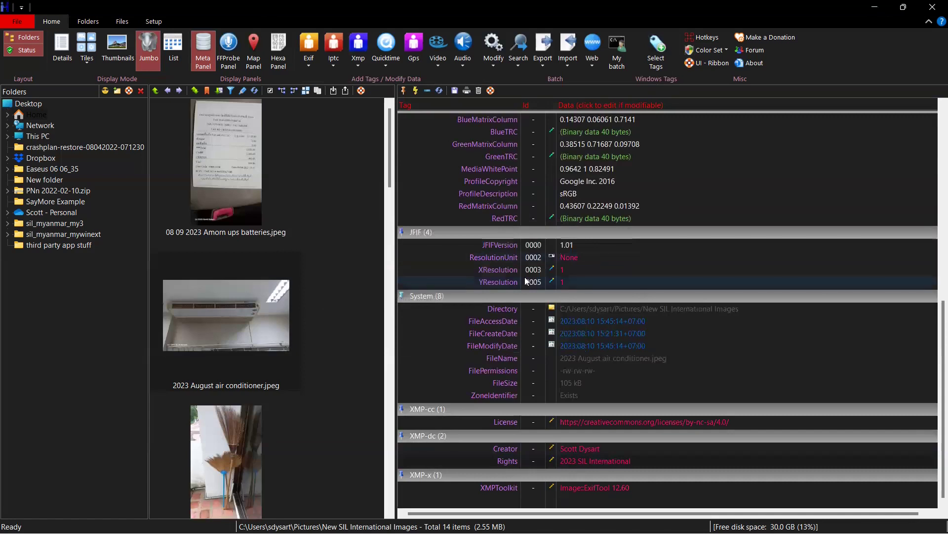
left_click(525, 280)
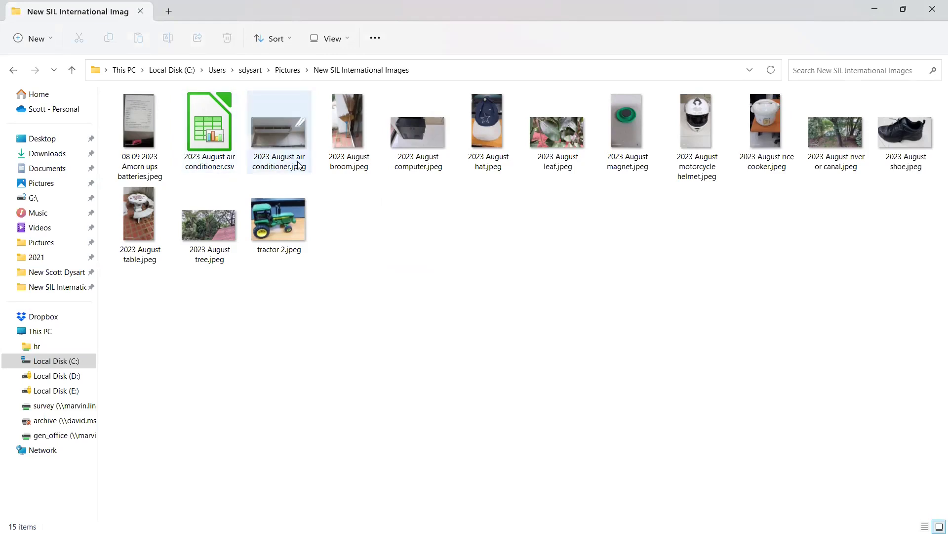
Open 2023 August air conditioner.csv to bring up LibreOffice's Text Import dialog
left_click(213, 130)
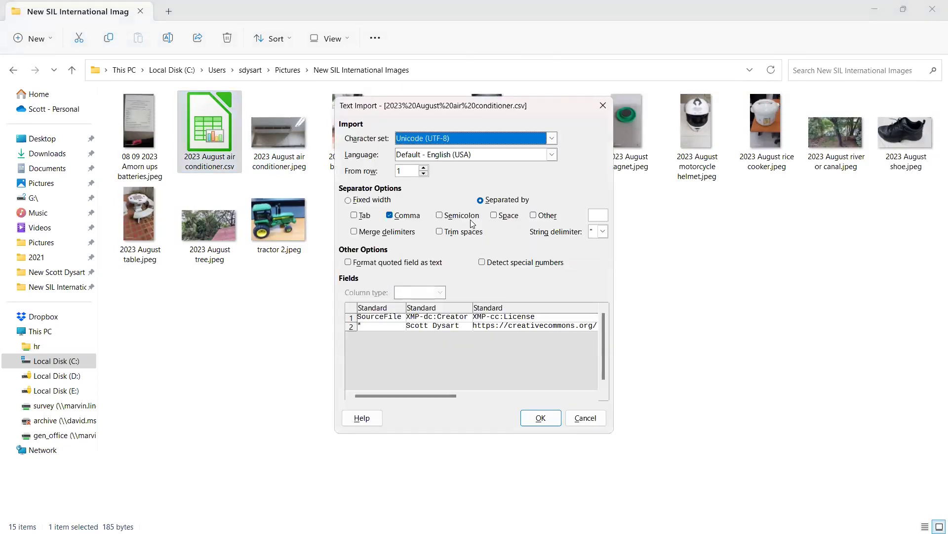
Import the CSV into Calc, review its five metadata columns, then close Calc
left_click(541, 418)
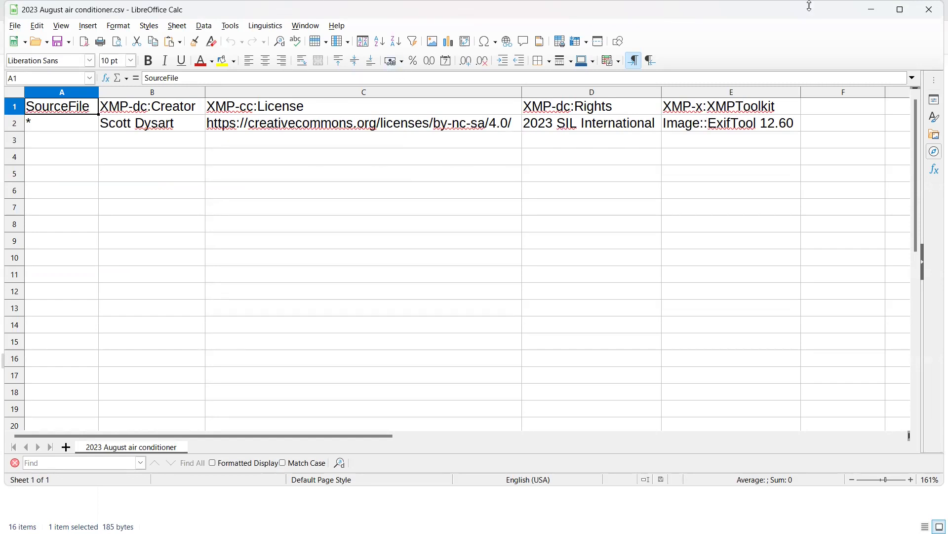
left_click(929, 10)
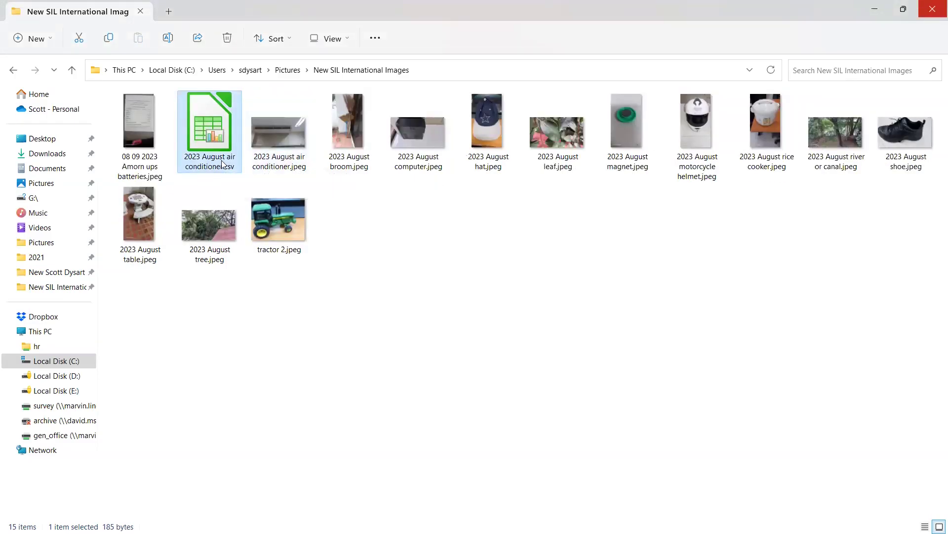
Rename the CSV template to '2023 SIL International.csv', removing the stray letter, then deselect it
right_click(221, 160)
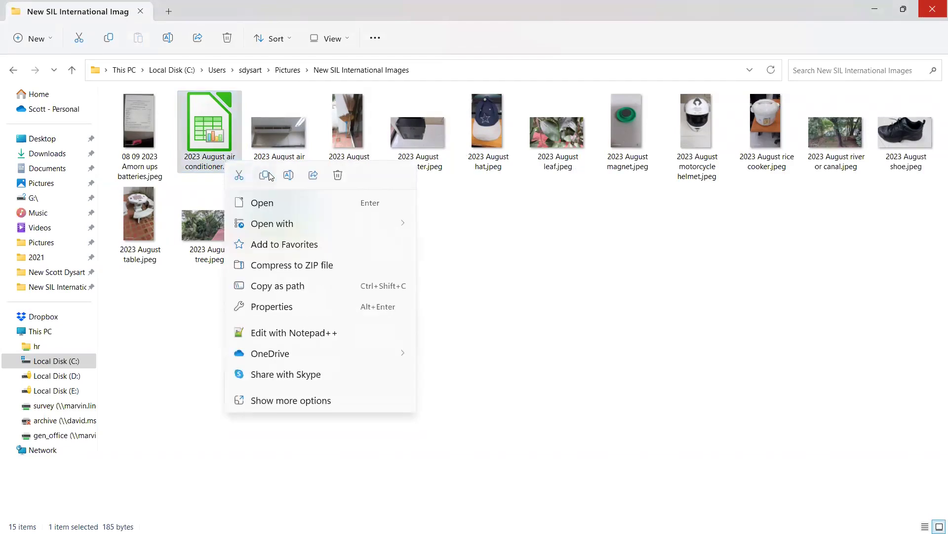
left_click(291, 182)
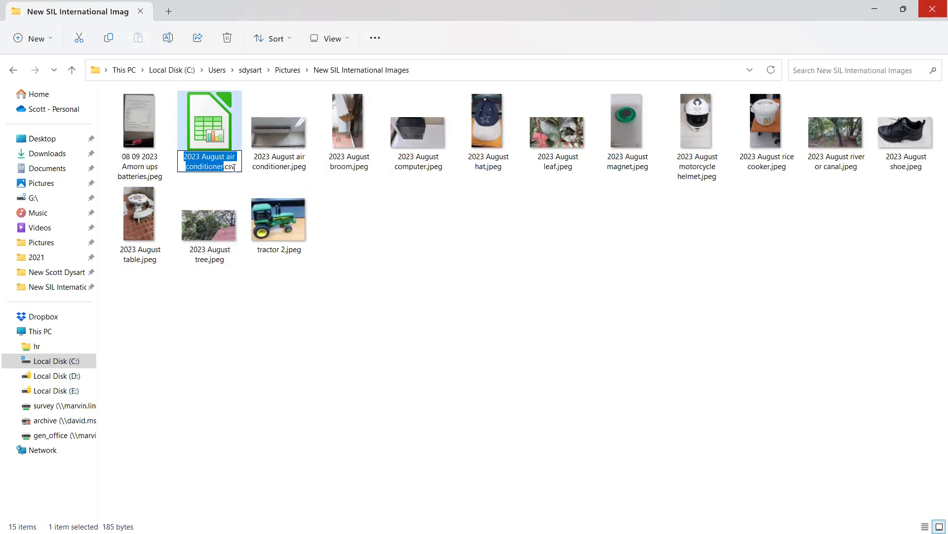
left_click(223, 167)
left_click_drag(223, 167, 201, 154)
type("SIL")
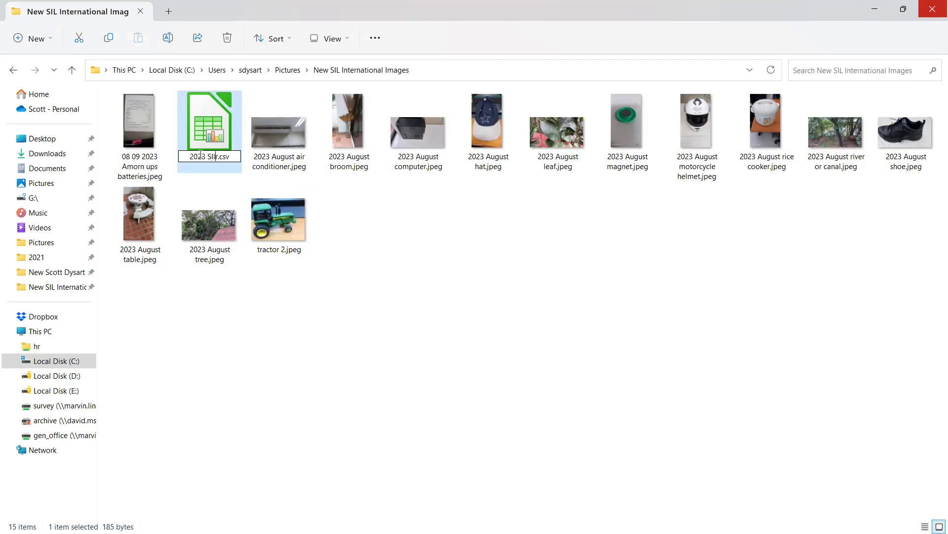
type(" International")
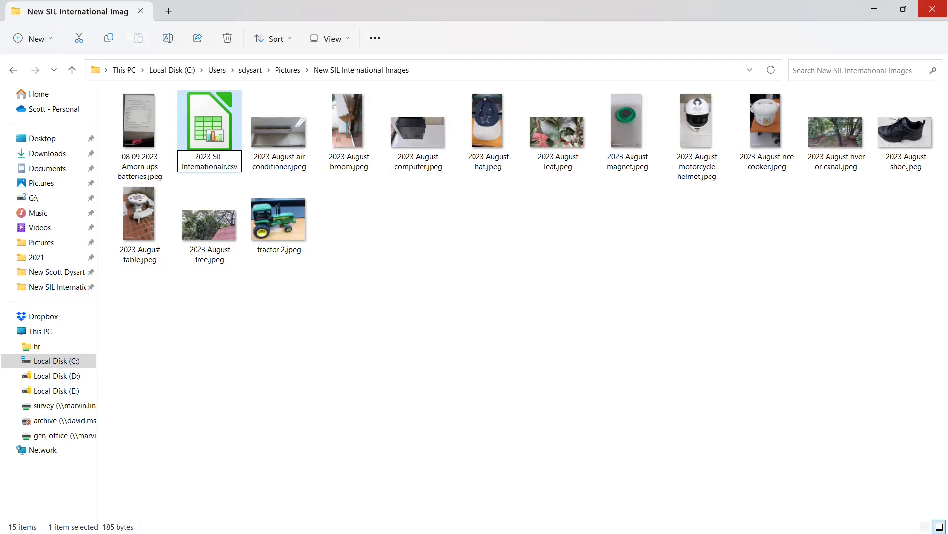
key("Delete")
key("Return")
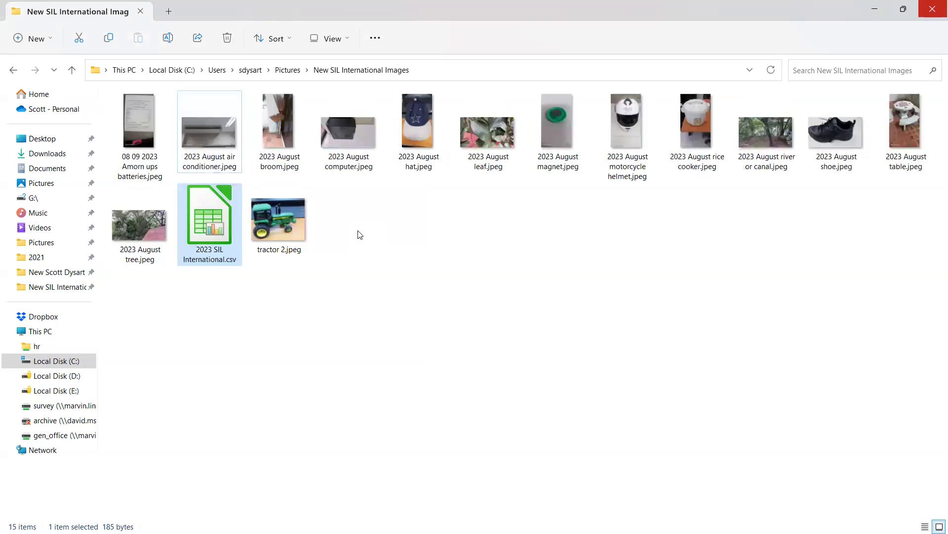
left_click(359, 234)
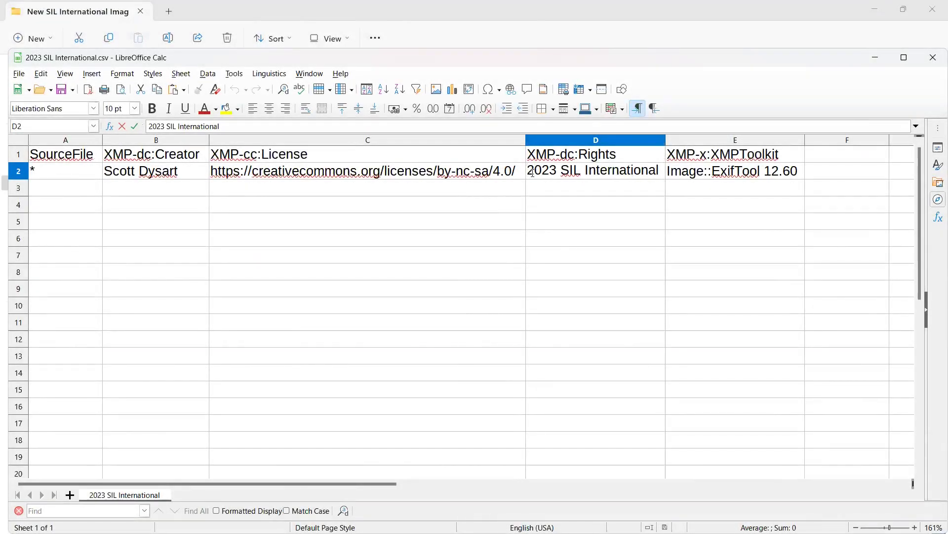
Insert © so Rights reads '© 2023 SIL International' and save as Text CSV
type("©")
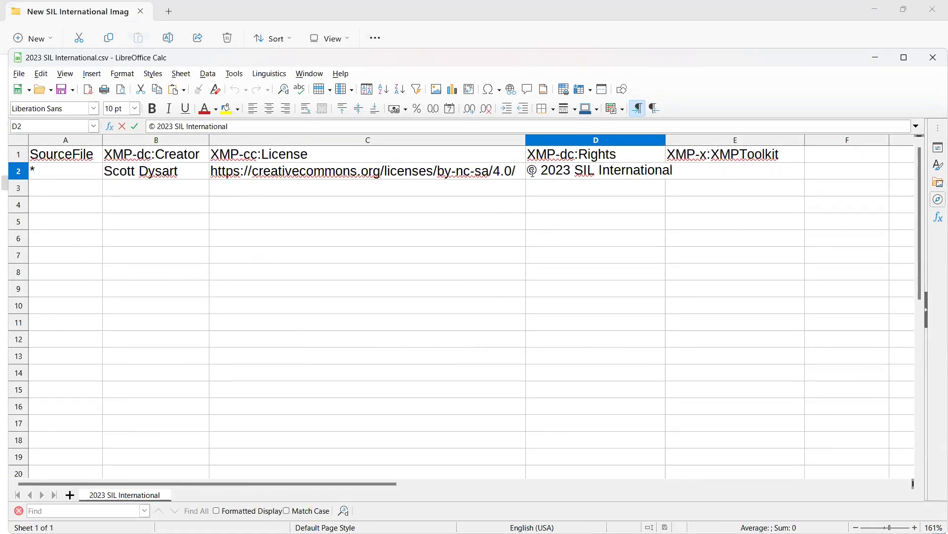
left_click(63, 91)
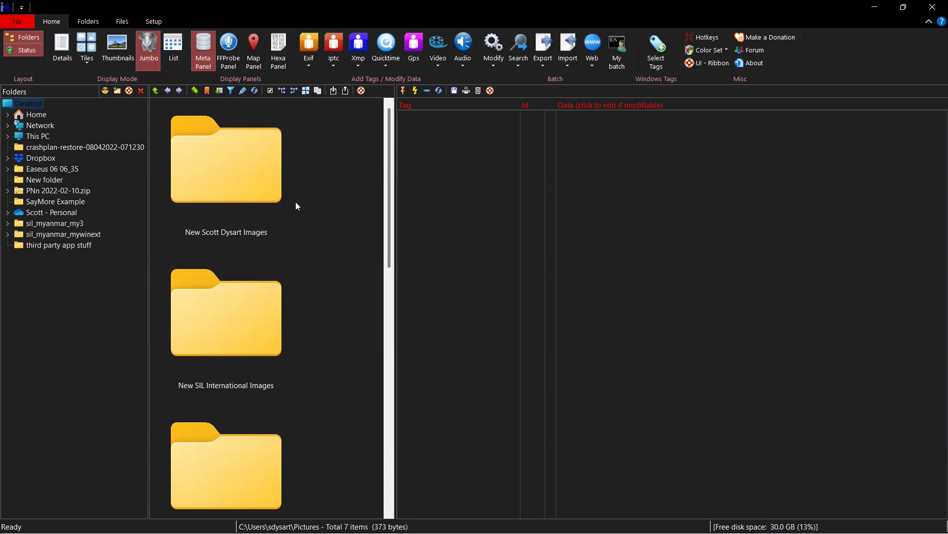
Start an XMP import from an anonymous .csv targeting the New SIL International Images folder
left_click(570, 63)
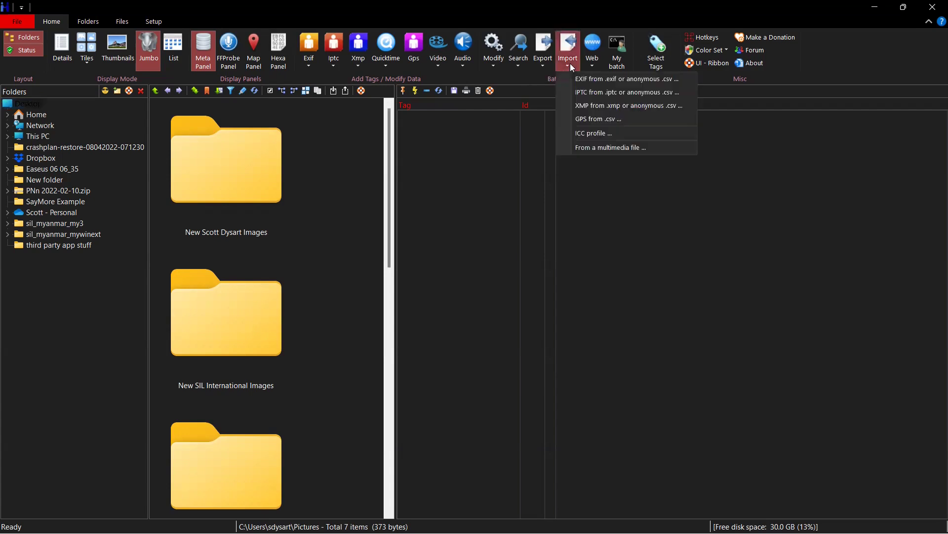
left_click(586, 105)
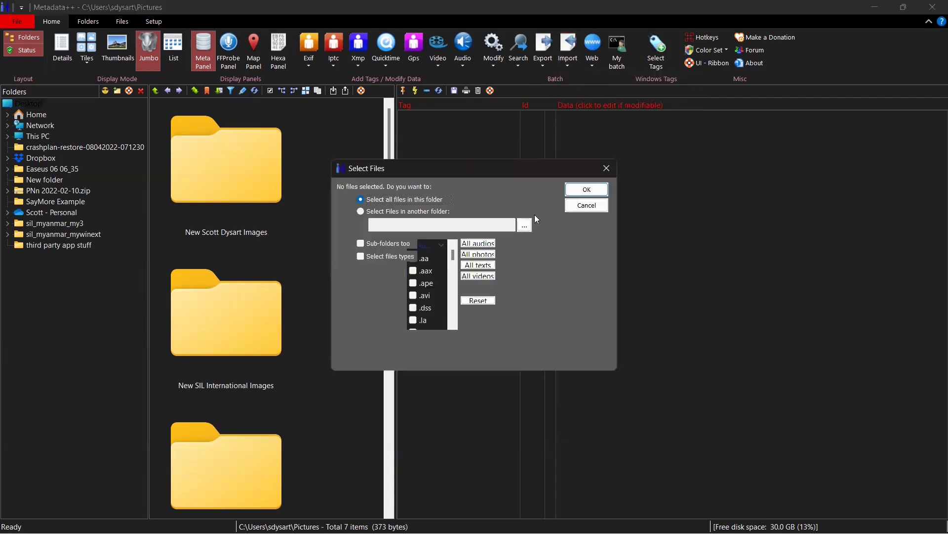
left_click(383, 213)
left_click(528, 229)
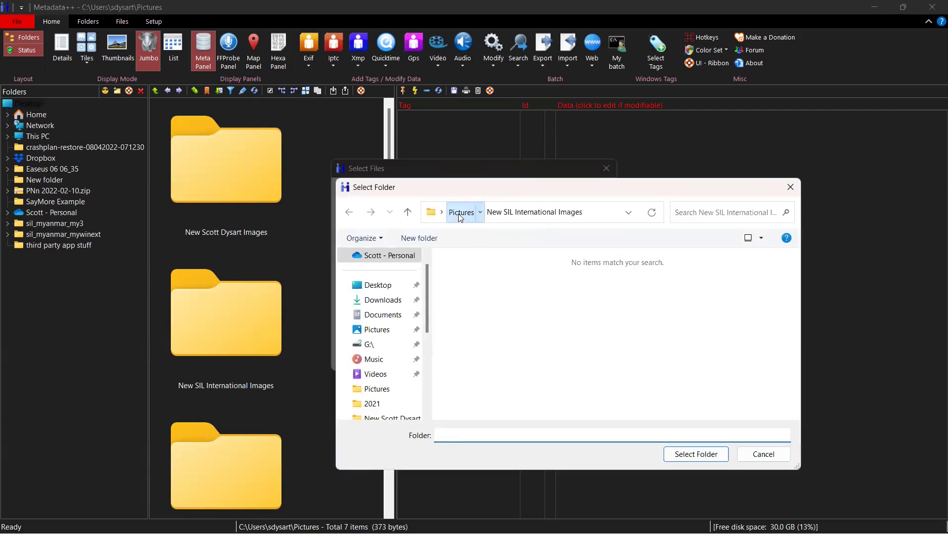
left_click(460, 216)
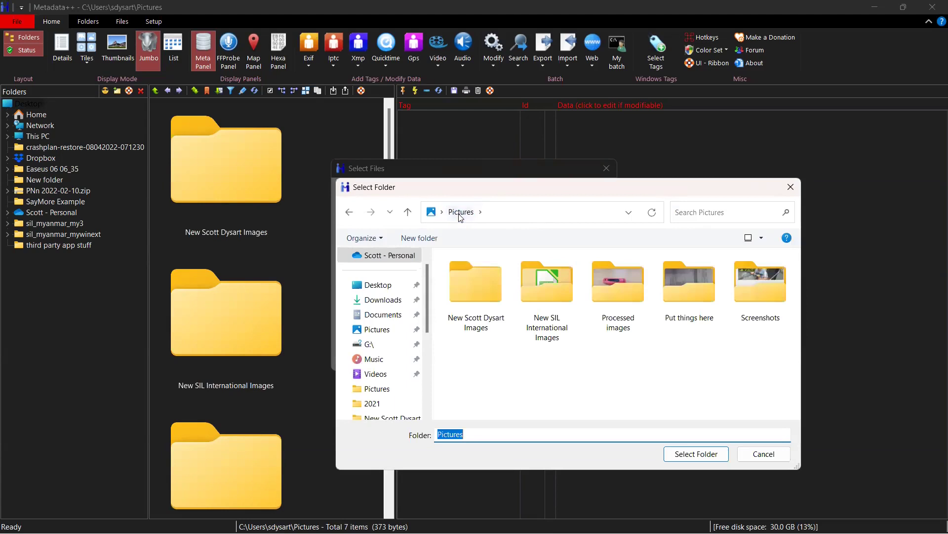
left_click(522, 277)
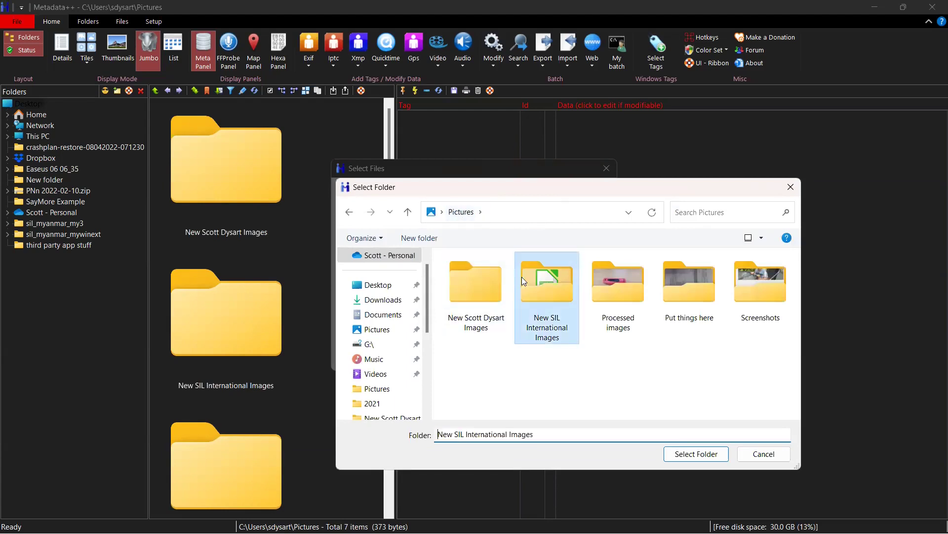
left_click(679, 454)
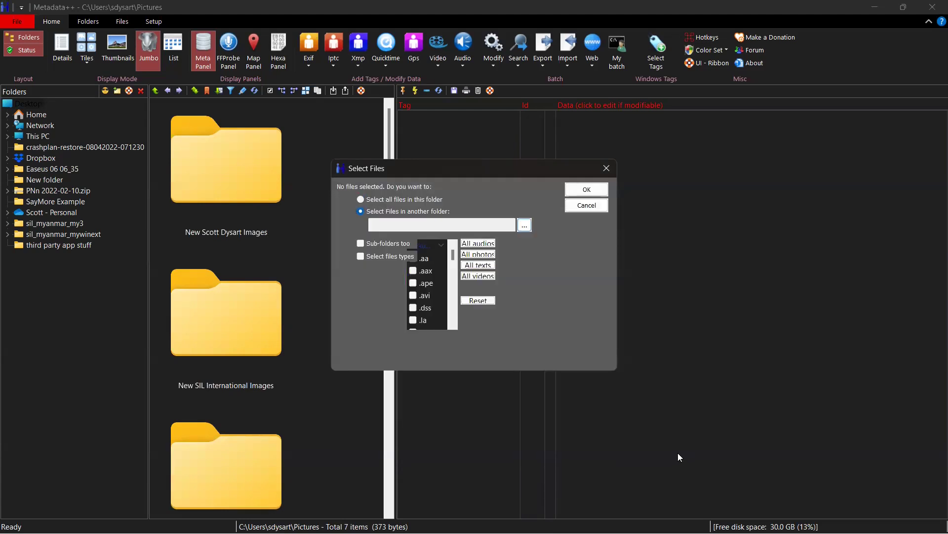
Choose '2023 SIL International.csv' as the CSV file (anonymous) import source
left_click(587, 189)
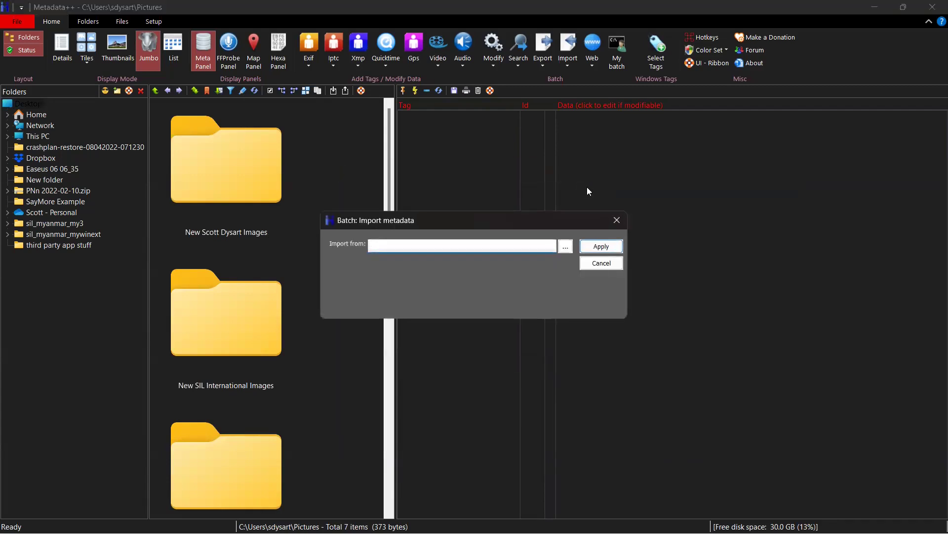
left_click(566, 246)
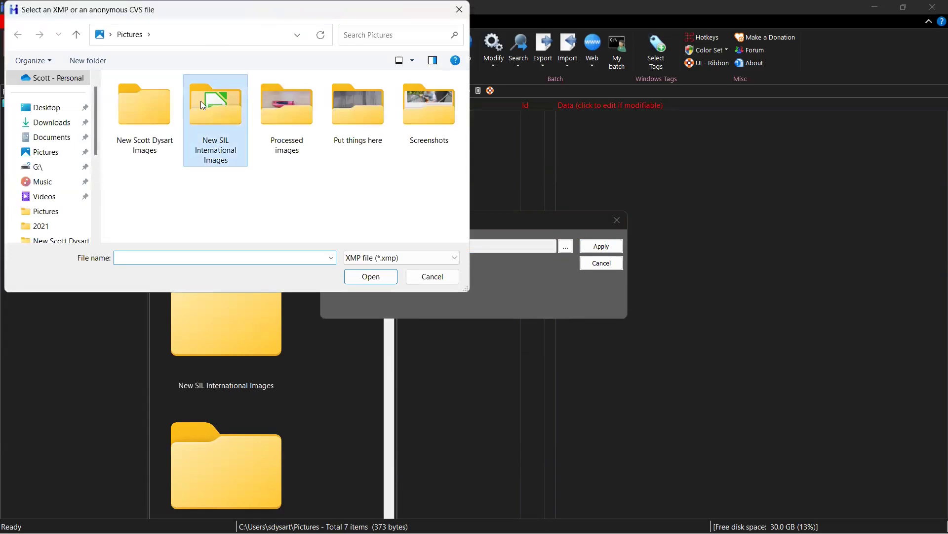
double_click(201, 103)
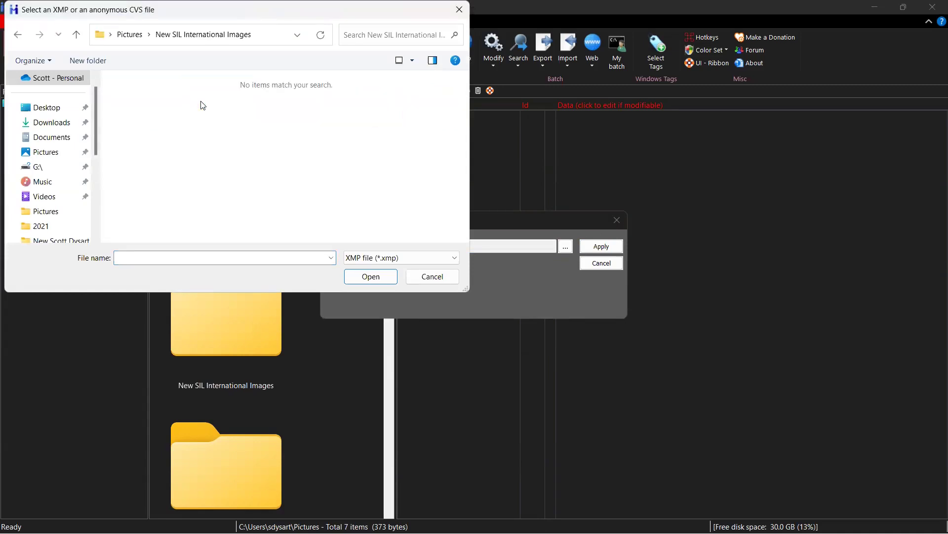
left_click(366, 258)
left_click(360, 280)
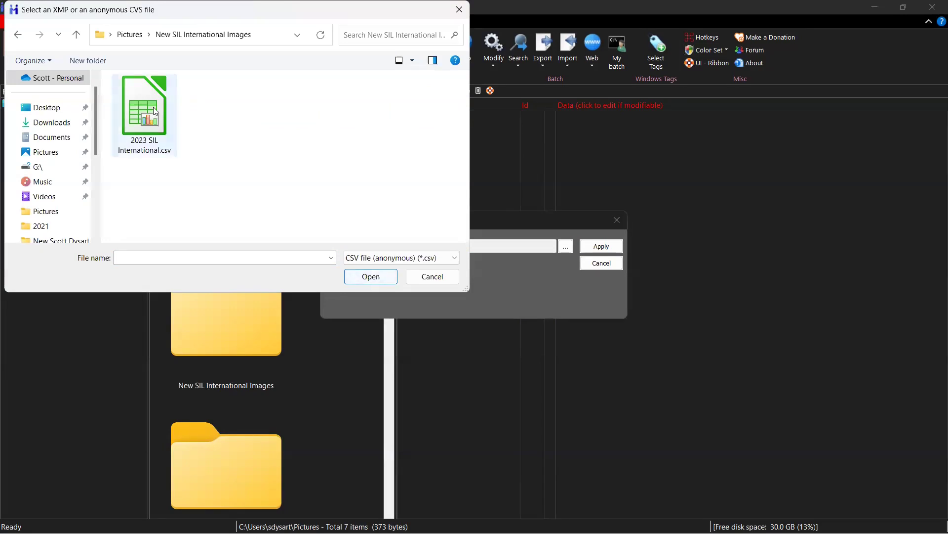
left_click(154, 108)
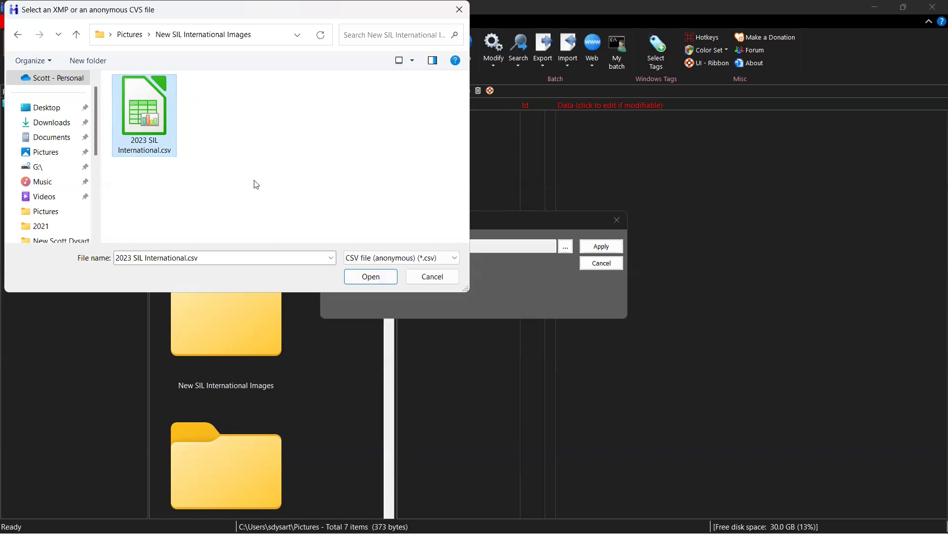
left_click(361, 277)
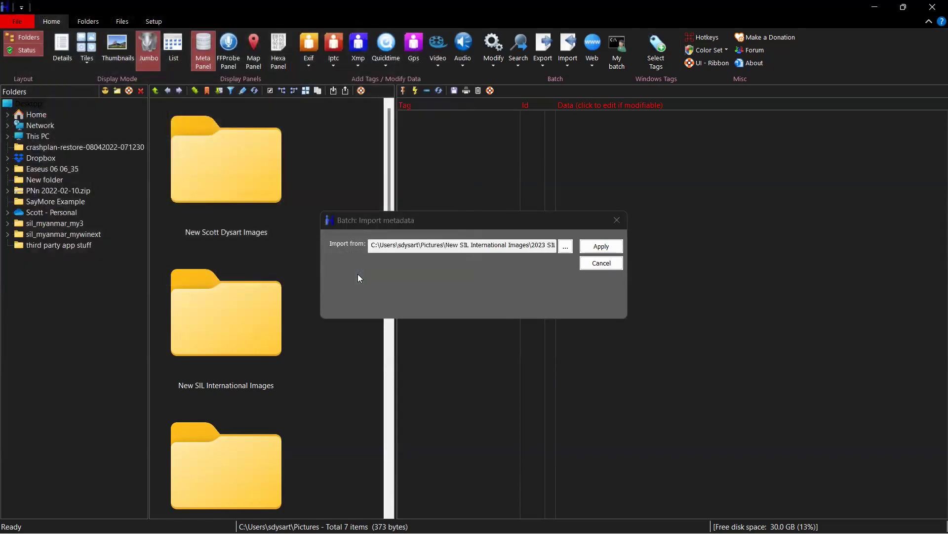
Apply the template's XMP metadata to all images and return to the photo folder
left_click(604, 250)
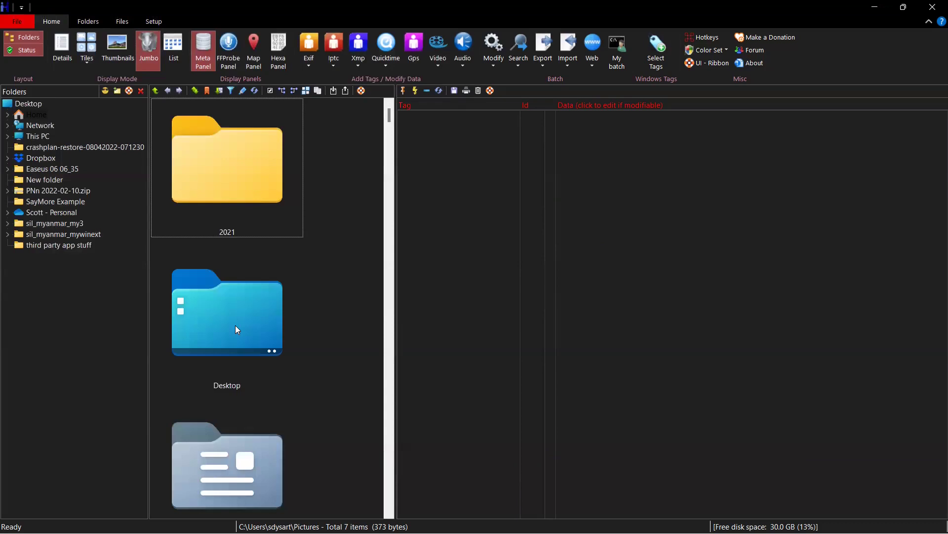
left_click(168, 90)
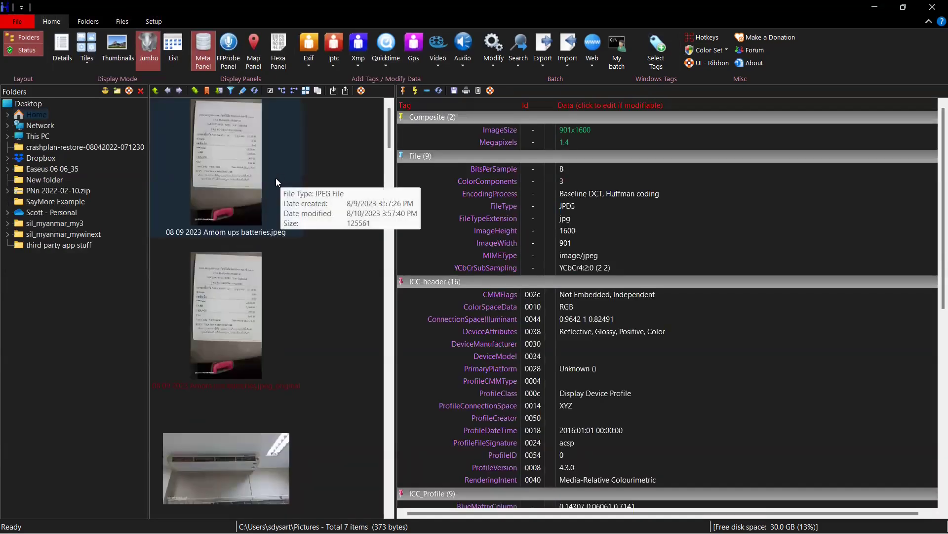
Inspect the air conditioner and broom photos' XMP license, creator and © rights tags
scroll(935, 222, "down", 10)
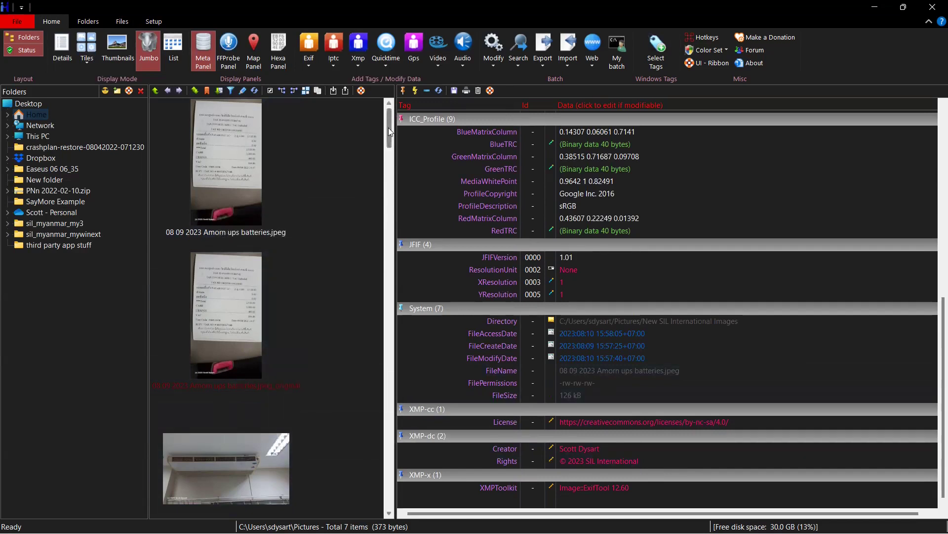
left_click_drag(389, 130, 389, 156)
left_click(248, 151)
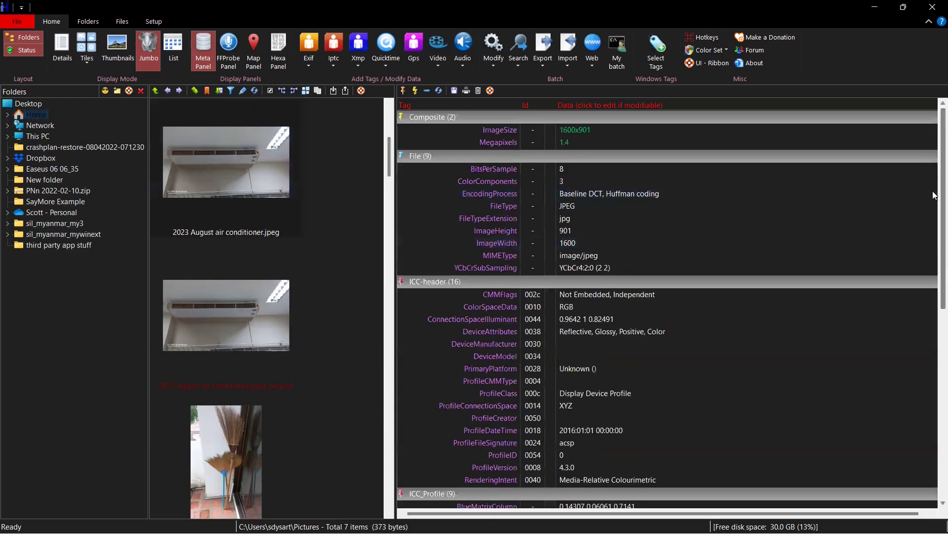
left_click_drag(932, 191, 934, 420)
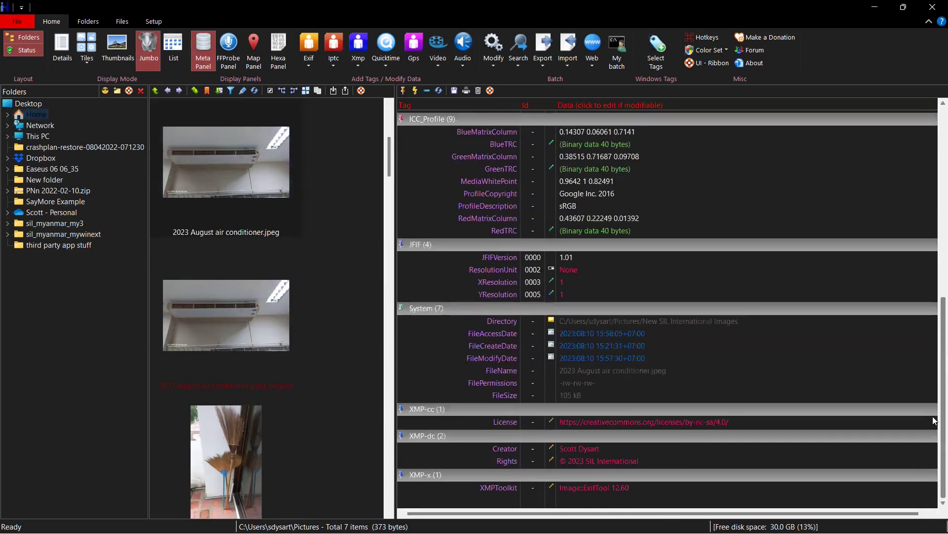
left_click(224, 449)
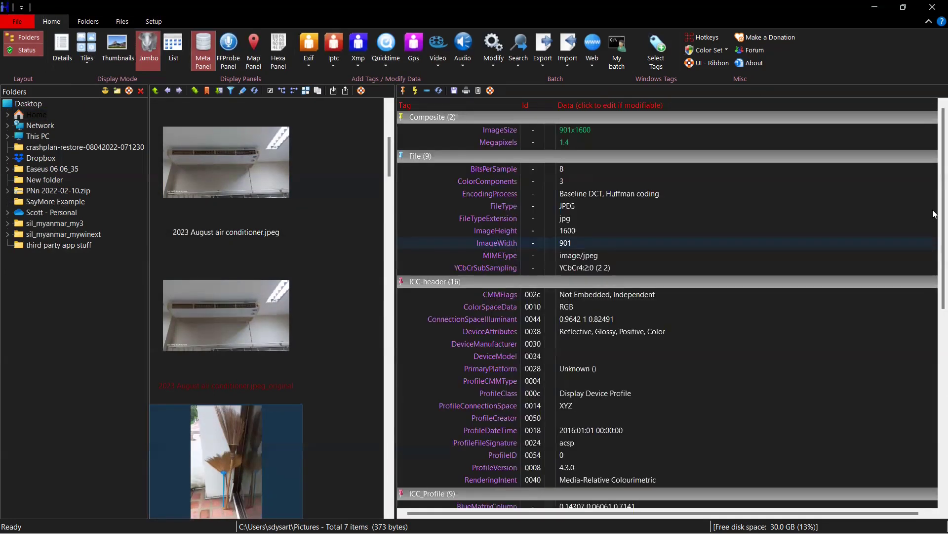
scroll(933, 211, "down", 10)
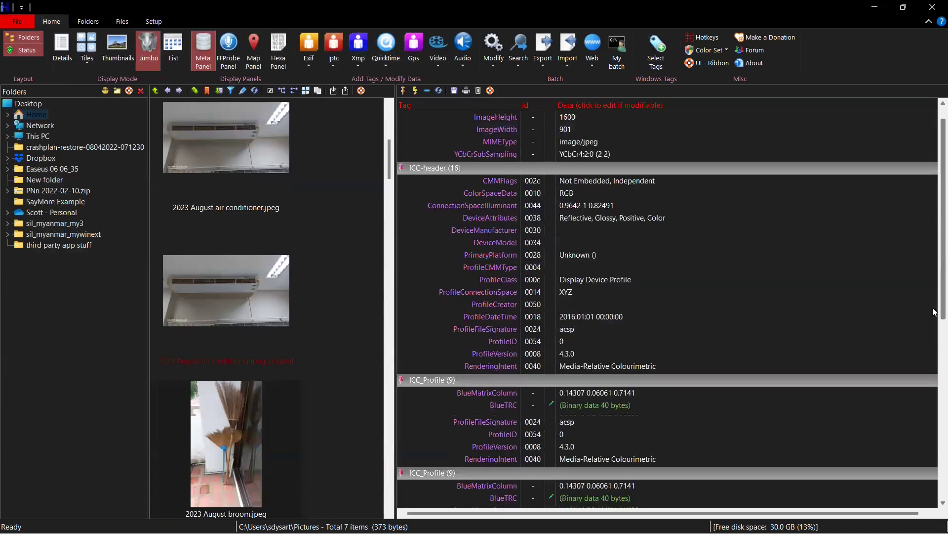